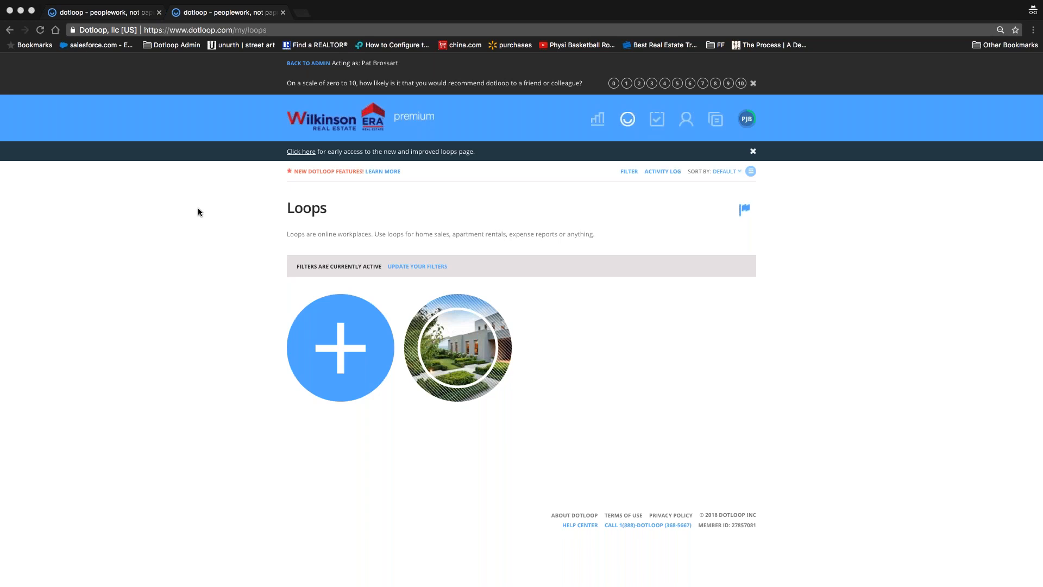
click(340, 348)
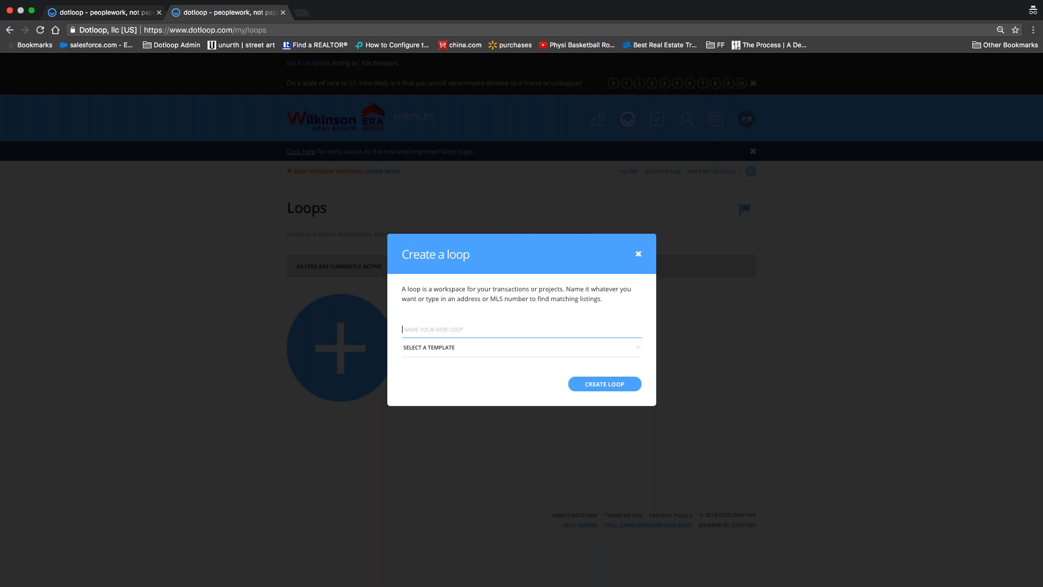
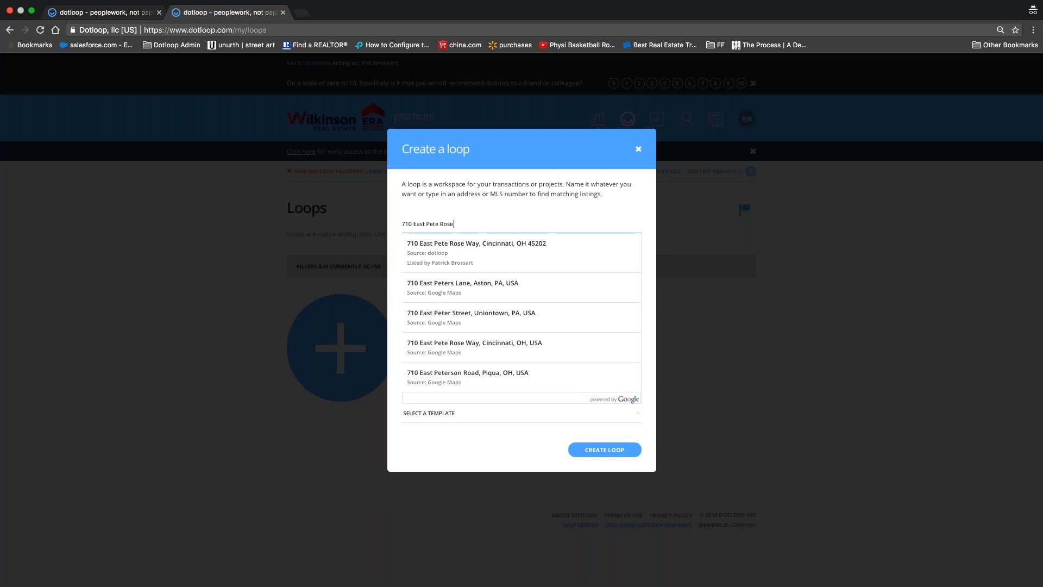
click(493, 252)
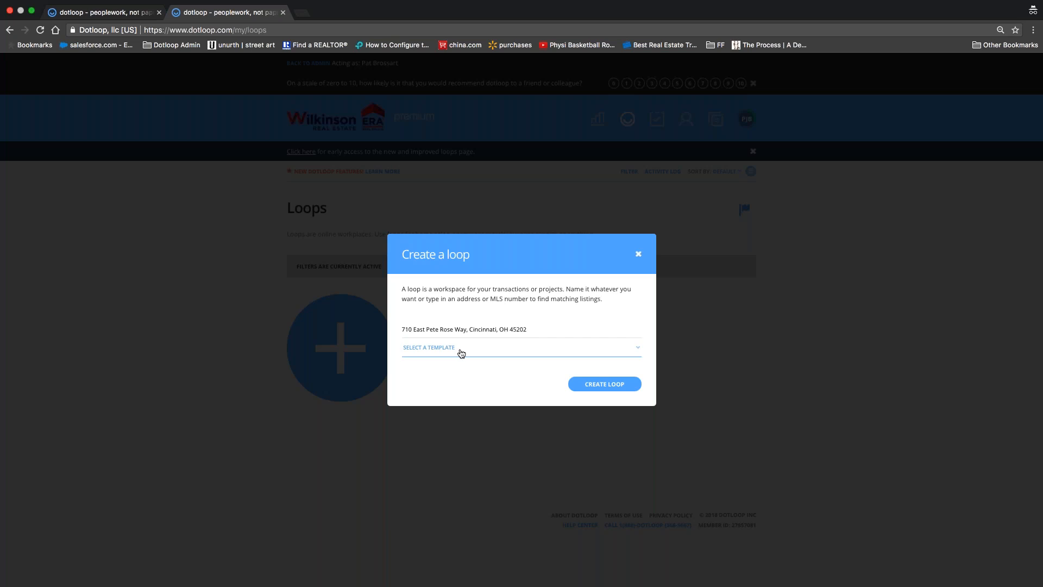
click(461, 354)
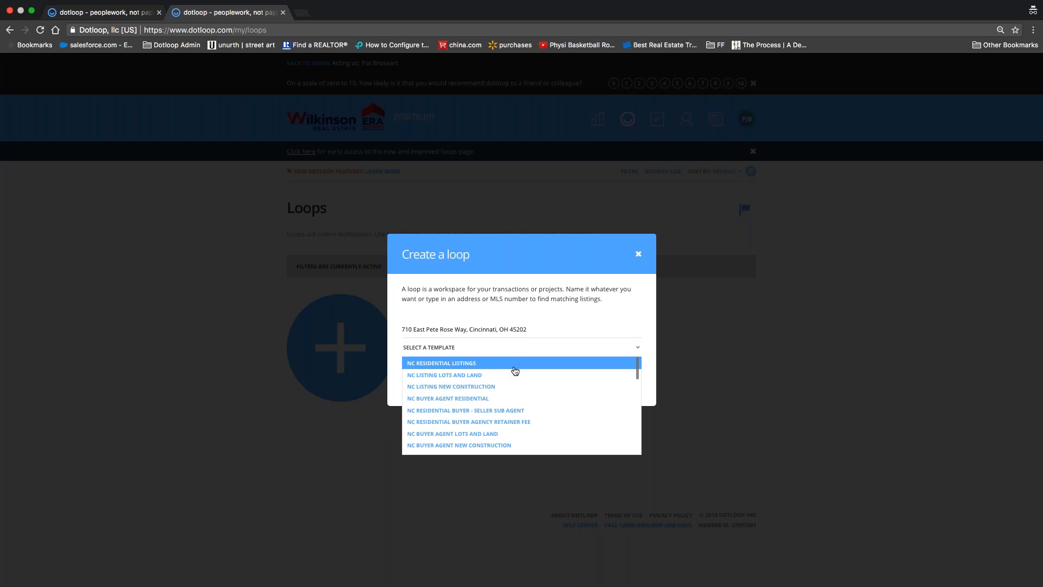
Step: Pick NC RESIDENTIAL LISTINGS from the loop's template list
scroll(515, 371, down, 6)
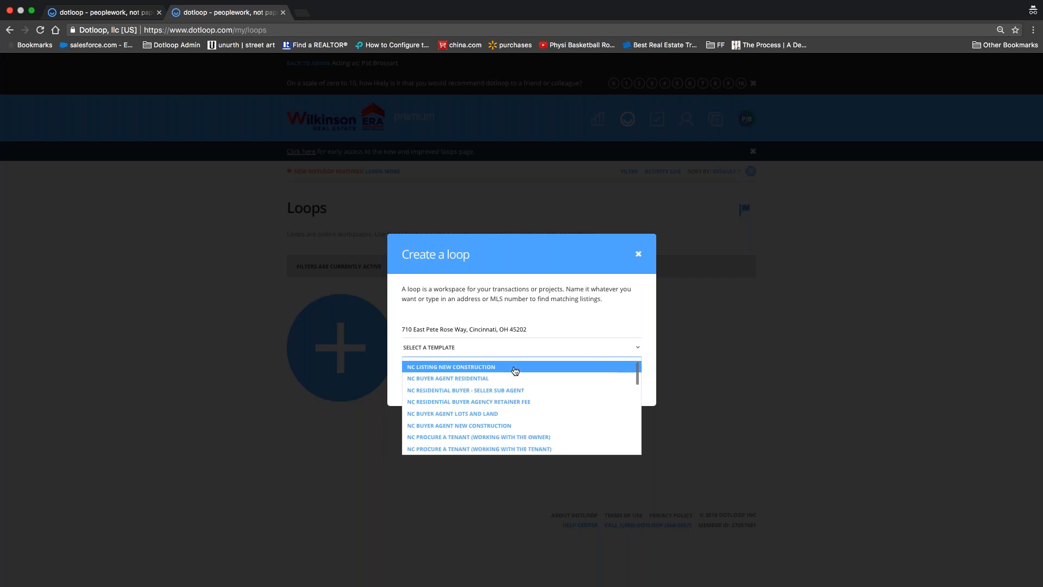
scroll(515, 372, down, 5)
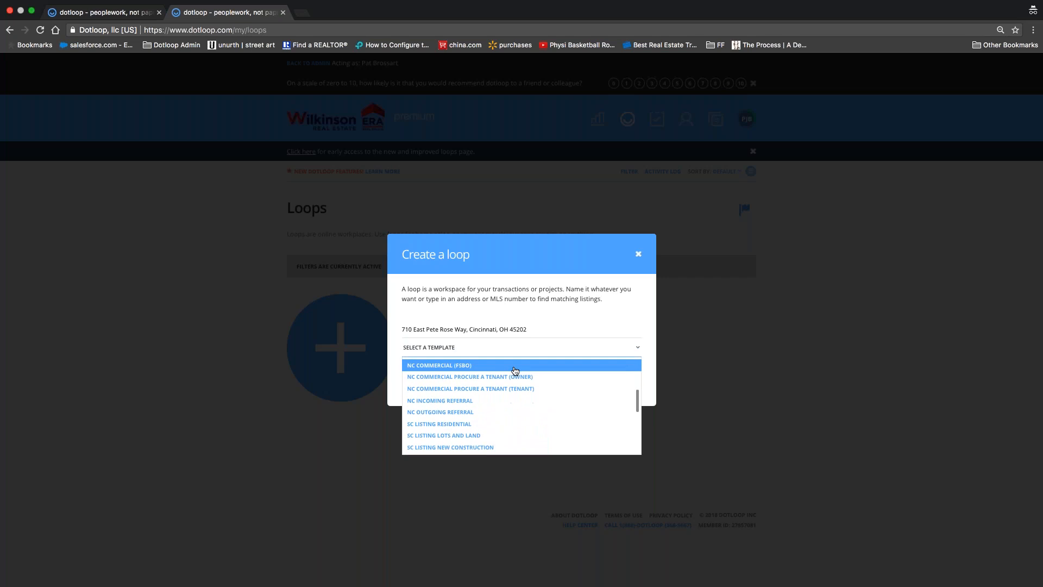
scroll(515, 372, down, 6)
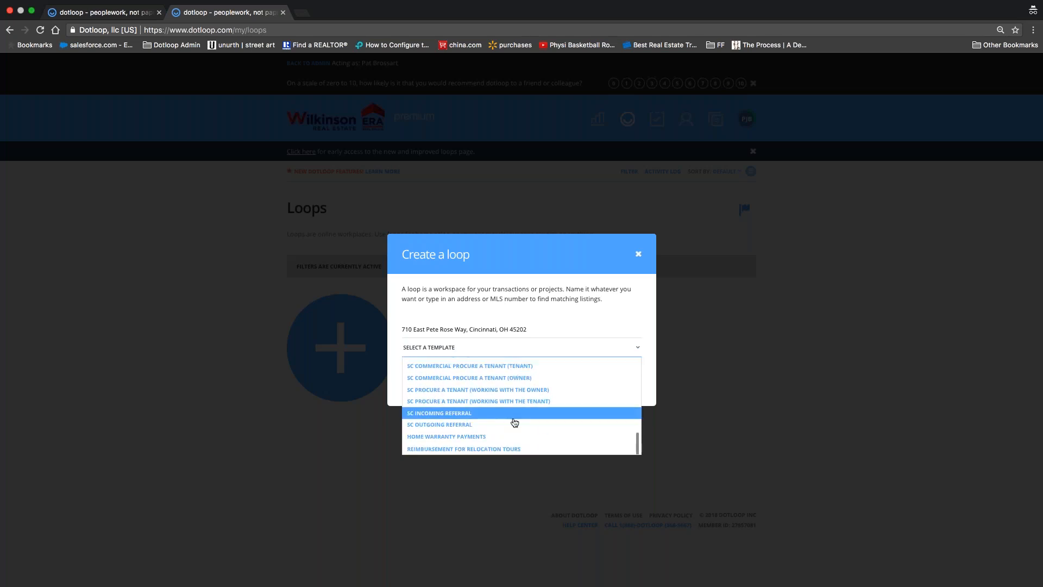
scroll(510, 443, up, 5)
scroll(510, 443, up, 8)
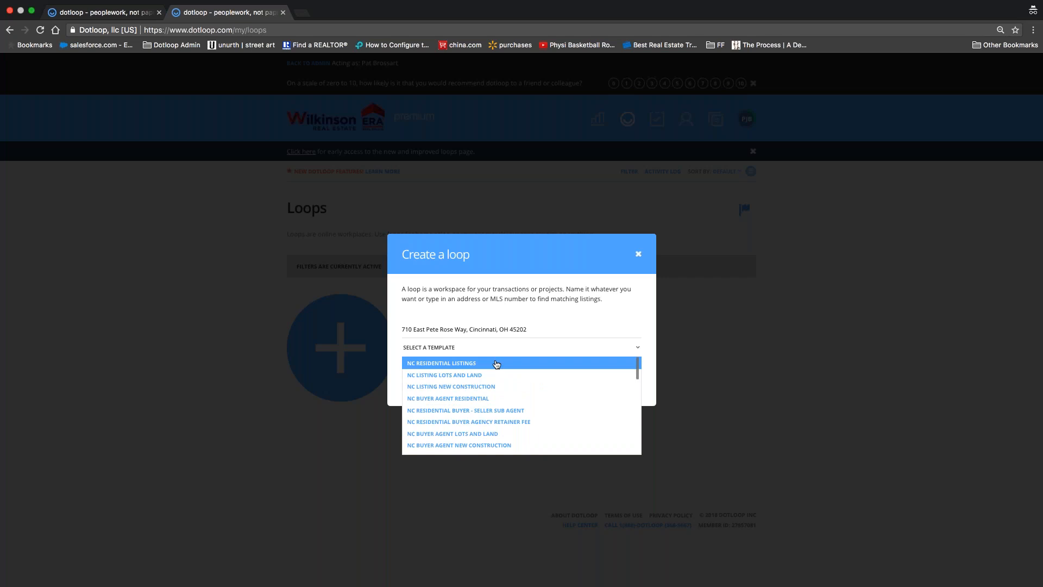
scroll(496, 365, down, 5)
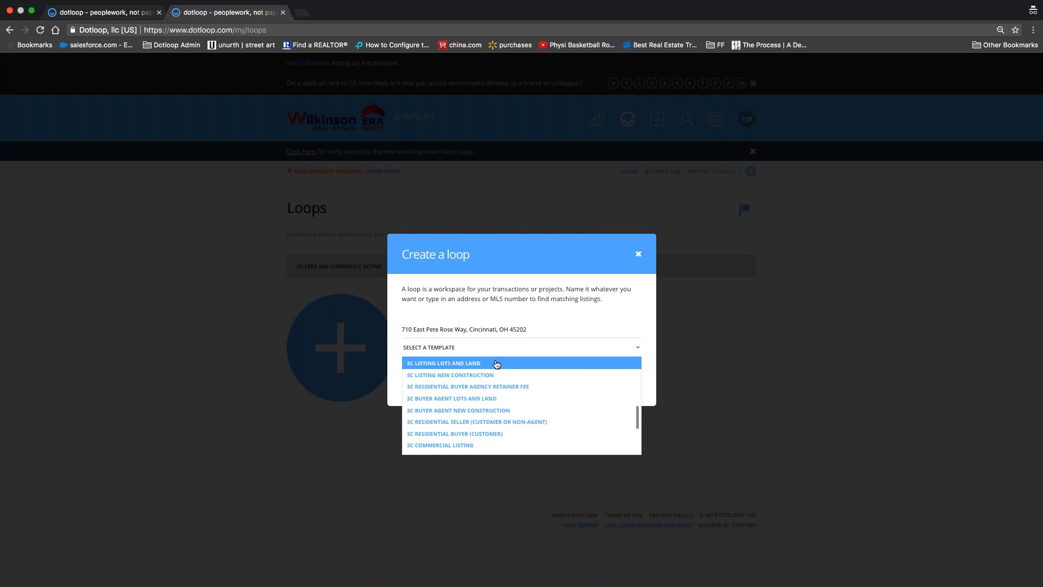
scroll(508, 372, down, 3)
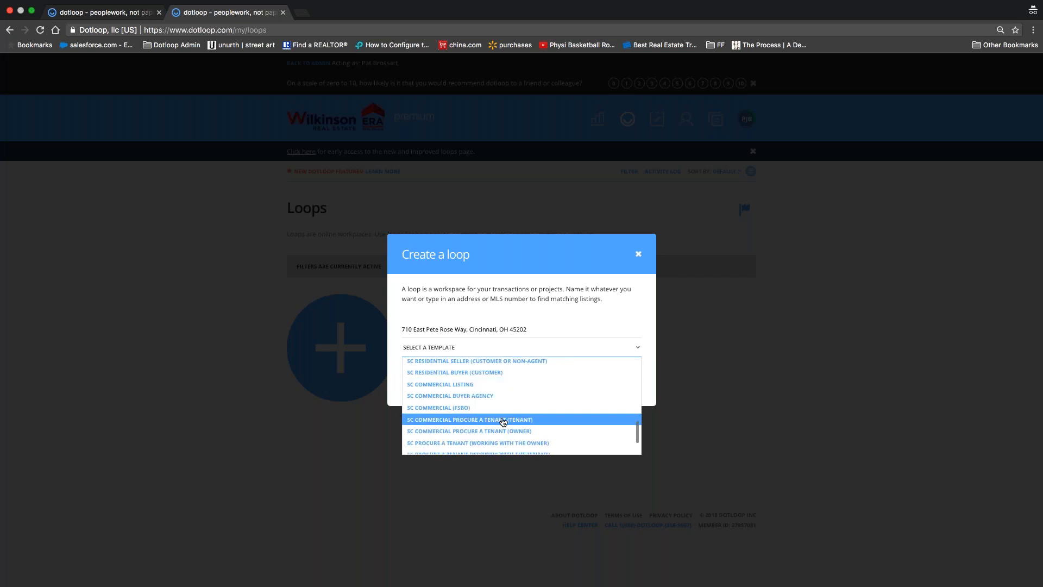
scroll(503, 422, down, 3)
scroll(504, 422, up, 10)
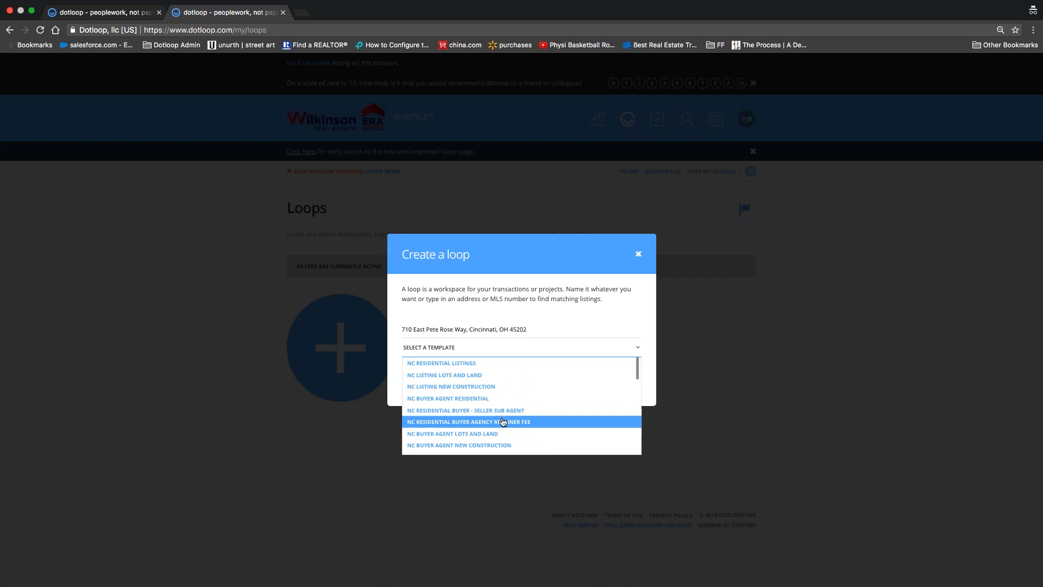
click(459, 367)
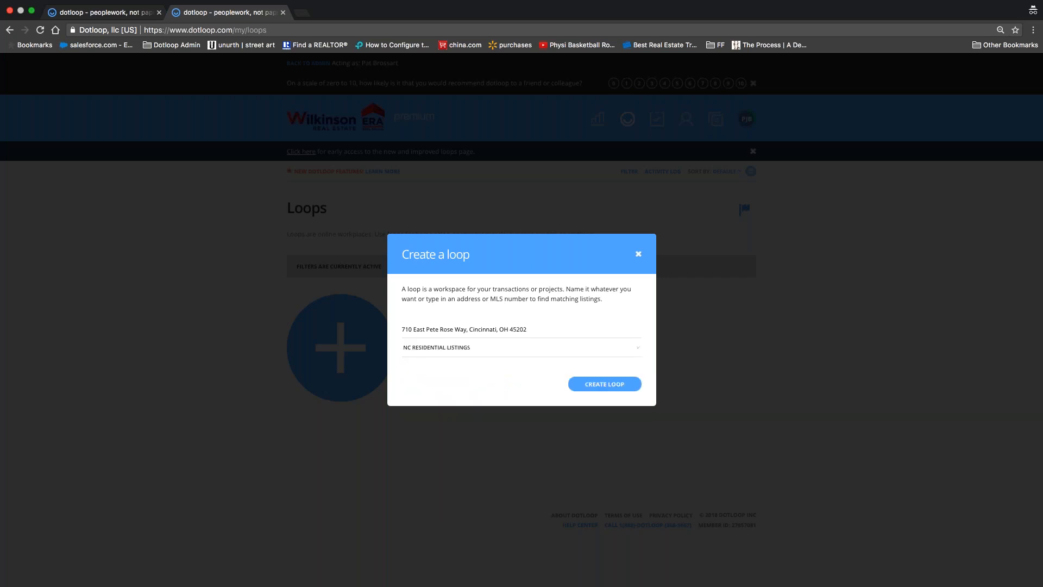
Step: Create the loop with its seven NC documents and set its status to Pre-Listing
click(604, 384)
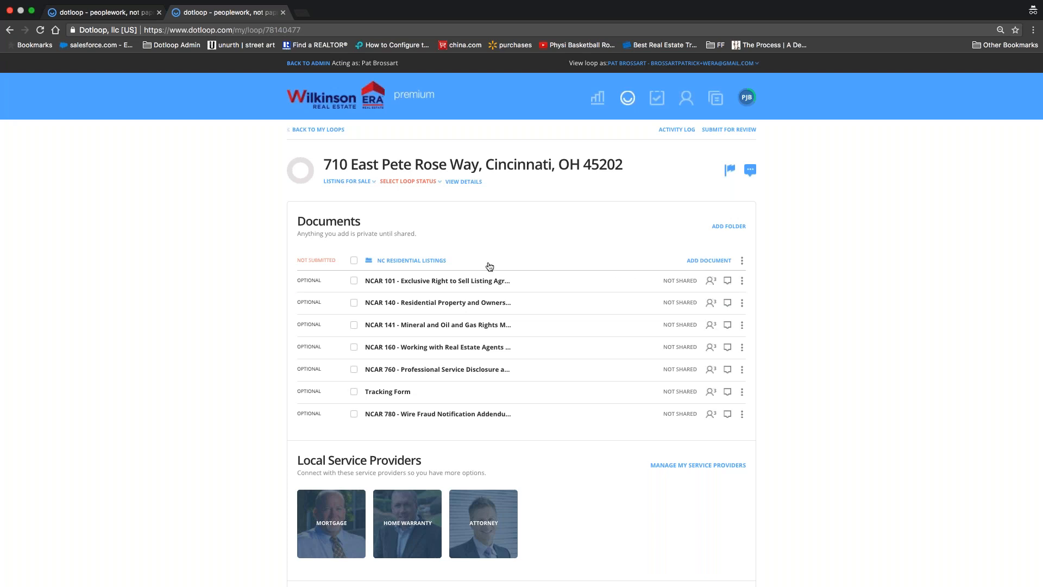
click(415, 185)
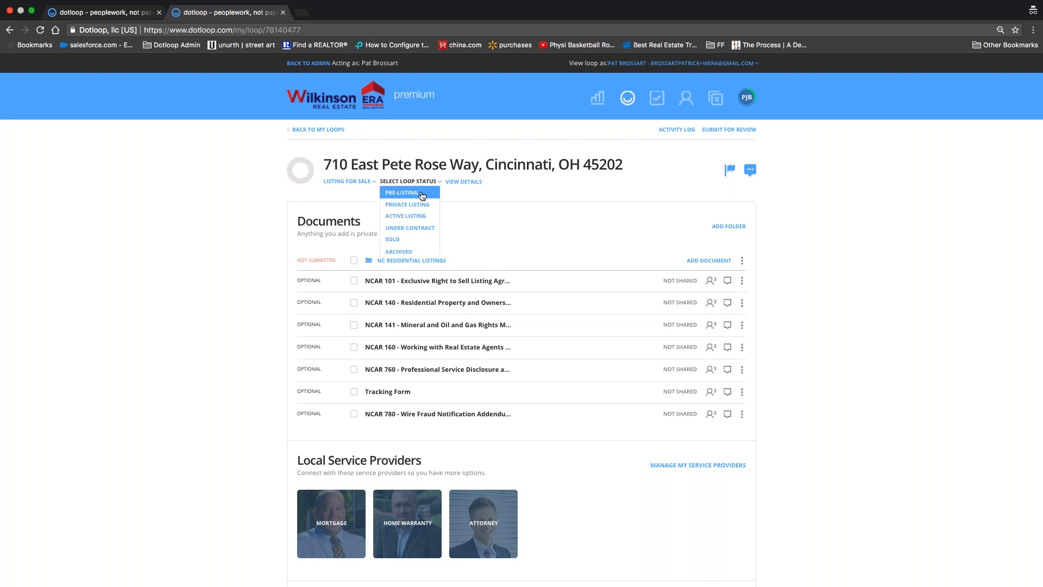
click(422, 195)
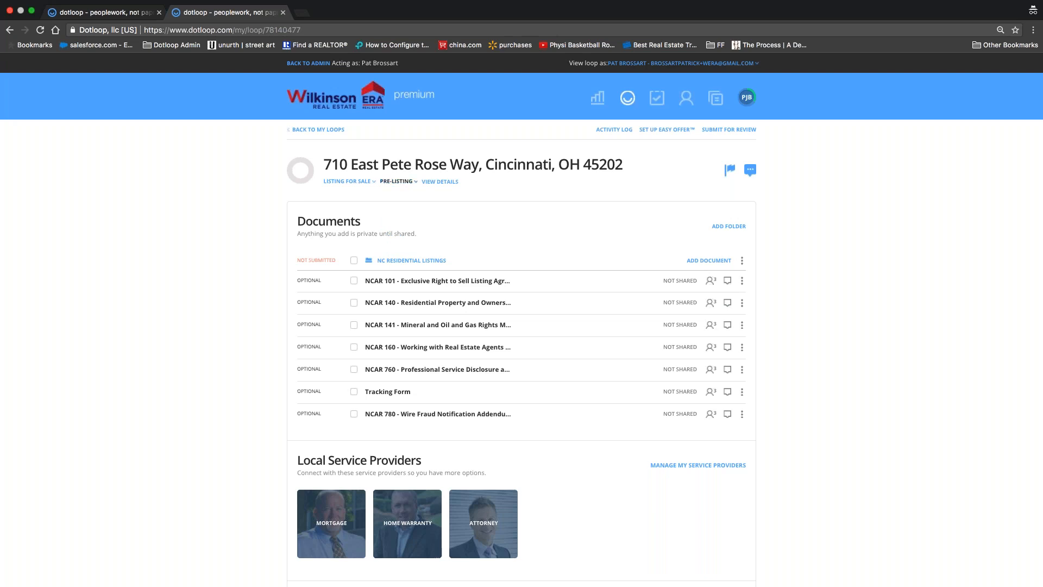
scroll(265, 228, down, 10)
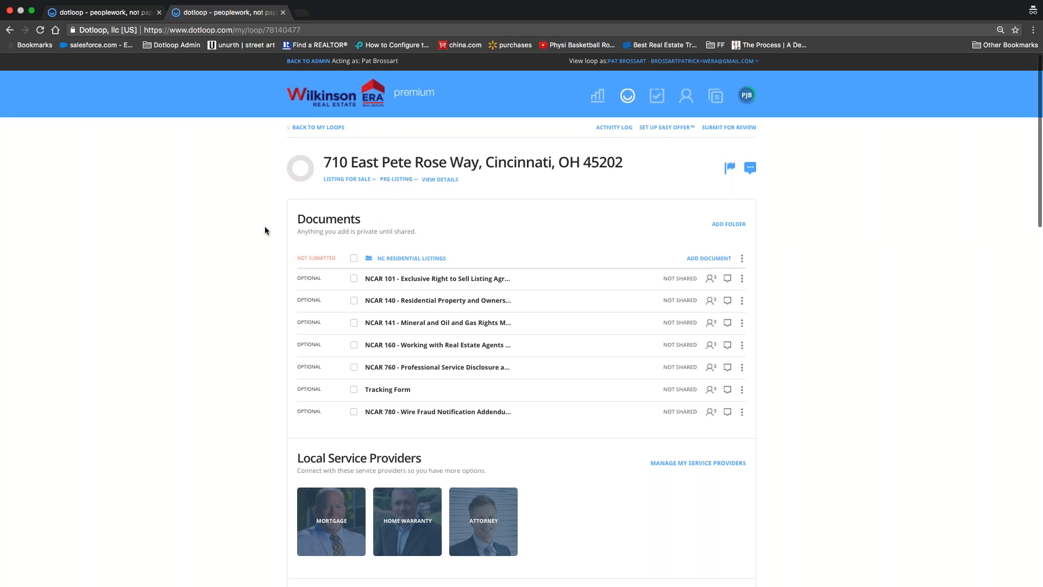
scroll(265, 231, down, 4)
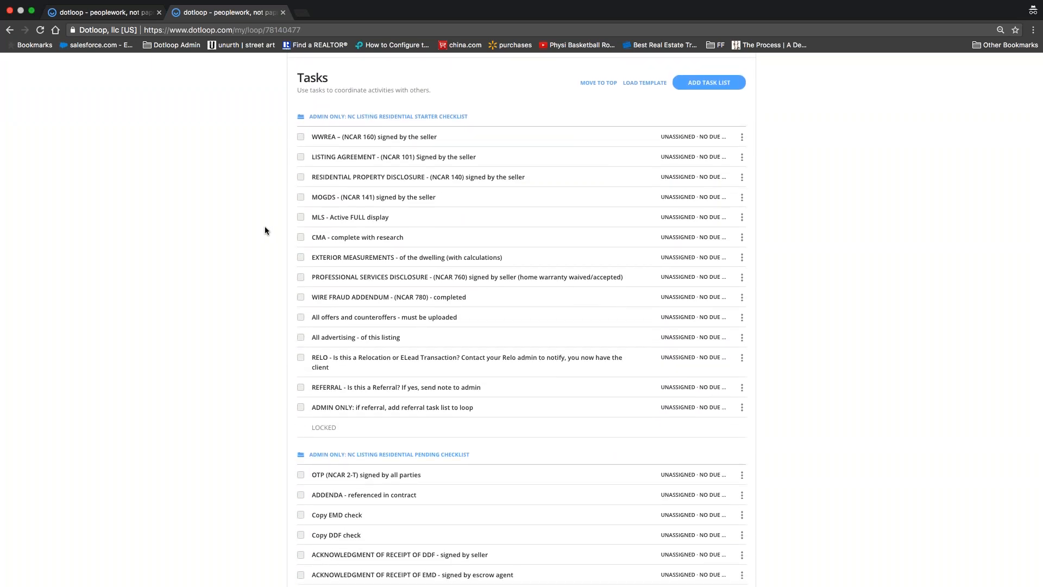
scroll(265, 231, down, 8)
scroll(265, 231, up, 9)
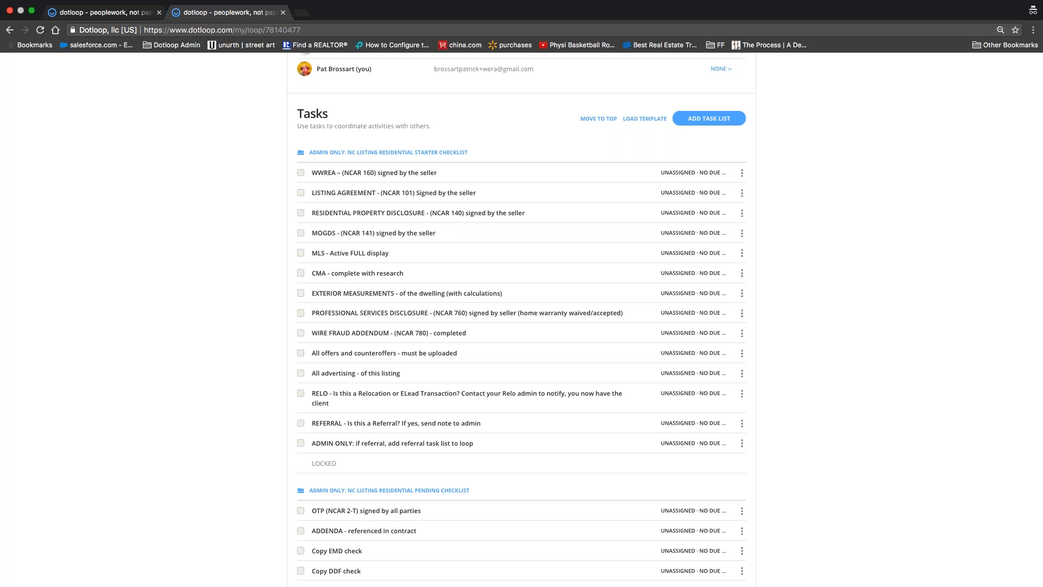
scroll(521, 319, down, 7)
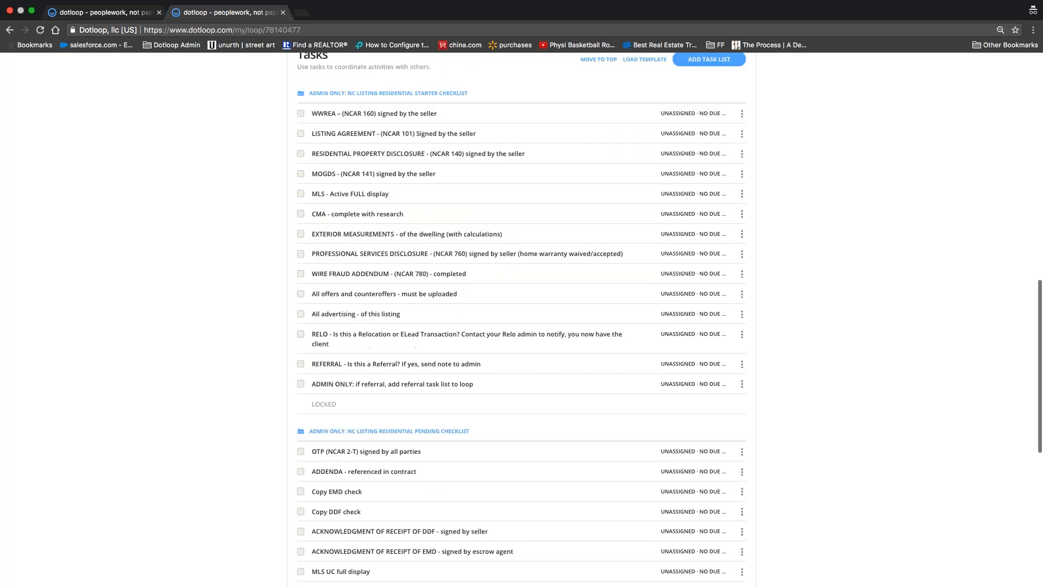
scroll(234, 367, up, 5)
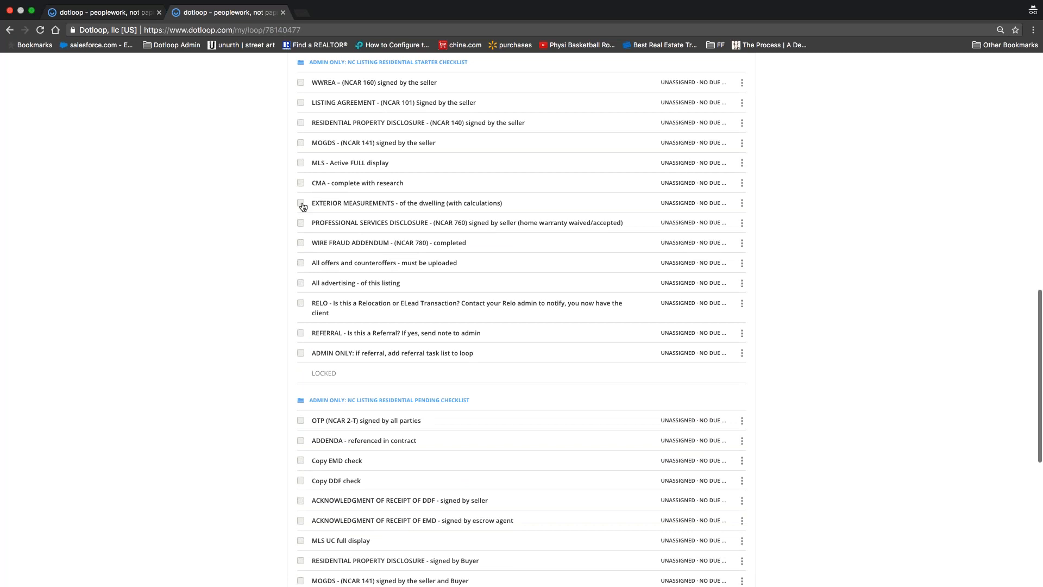
scroll(262, 223, up, 1)
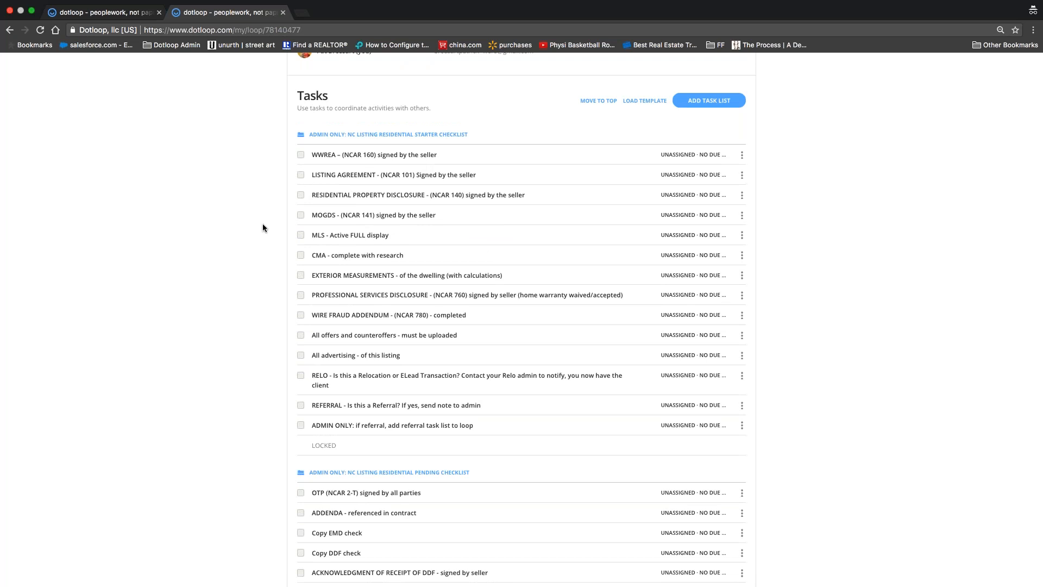
scroll(262, 223, down, 4)
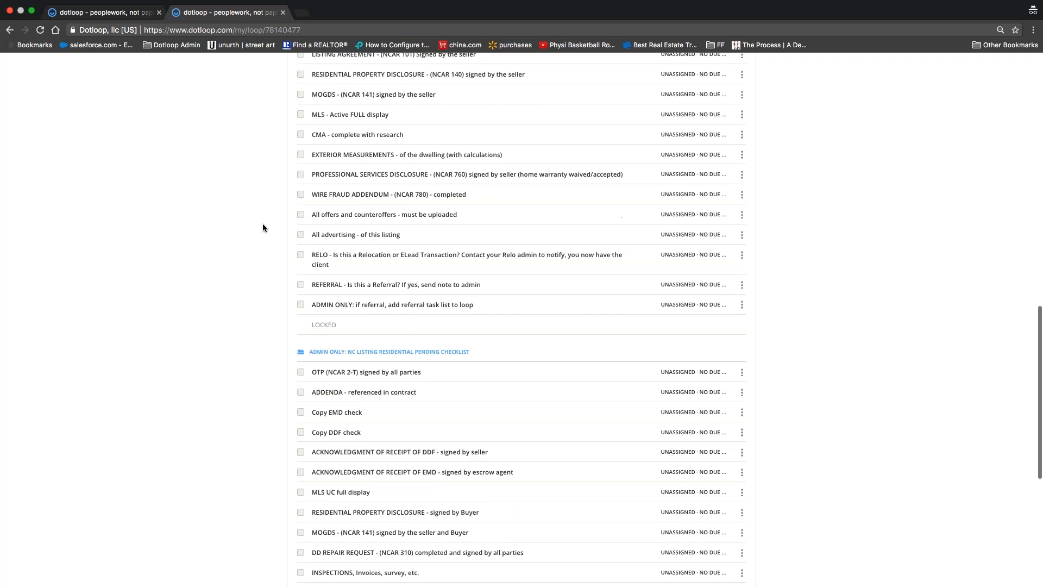
scroll(262, 226, down, 4)
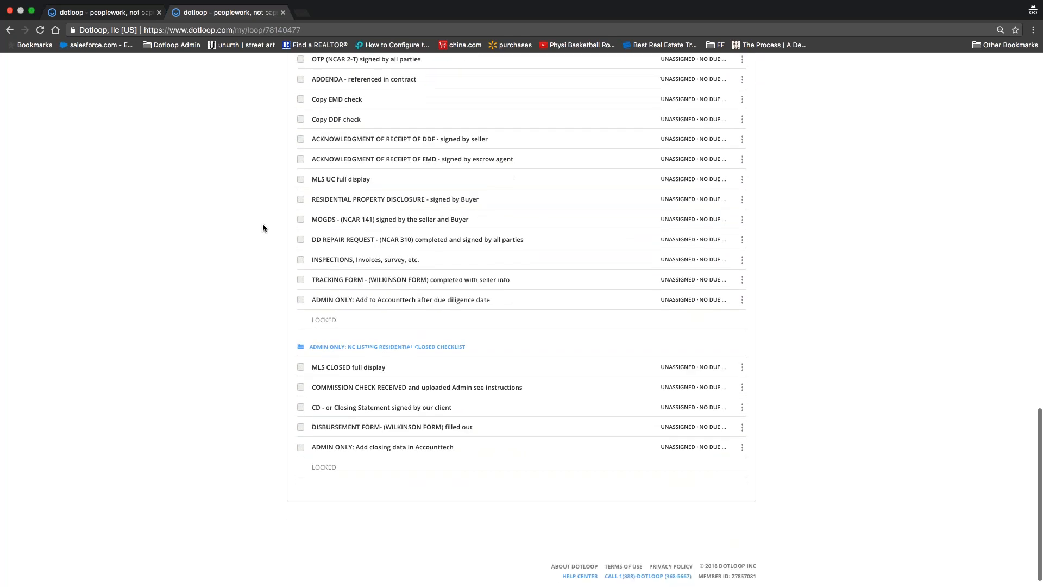
scroll(263, 228, up, 8)
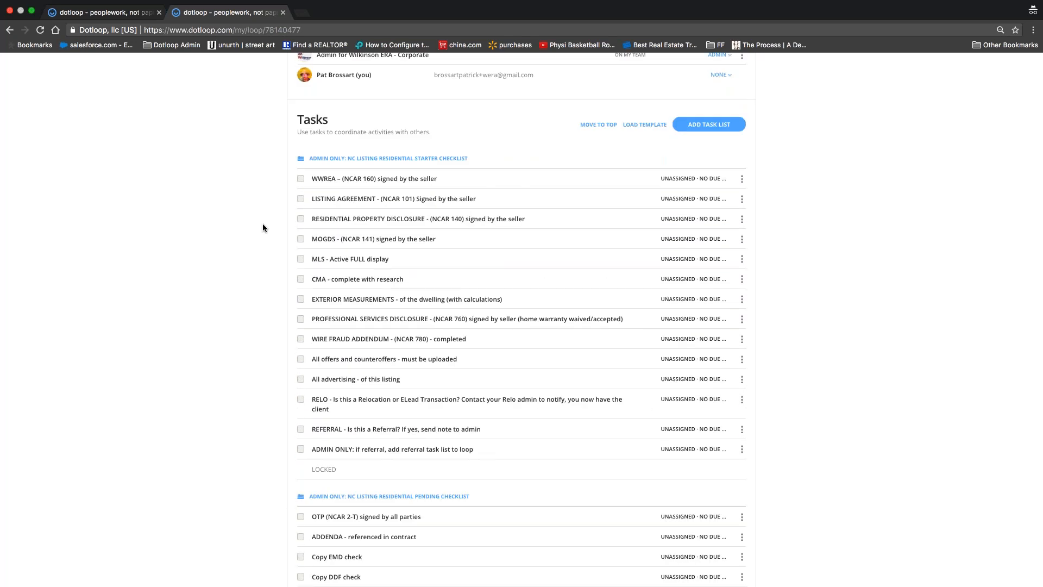
scroll(262, 228, up, 10)
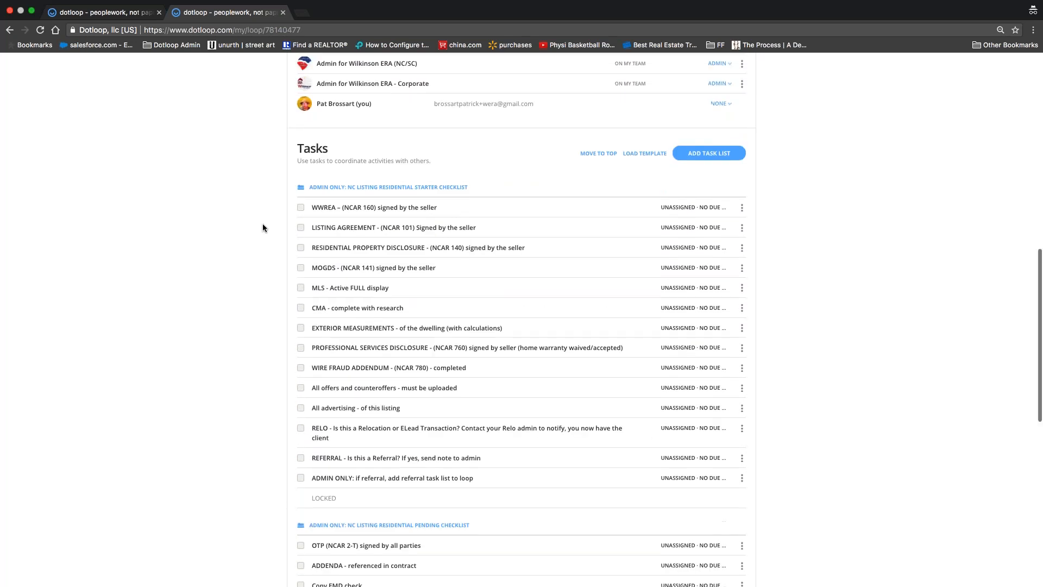
scroll(263, 228, up, 1)
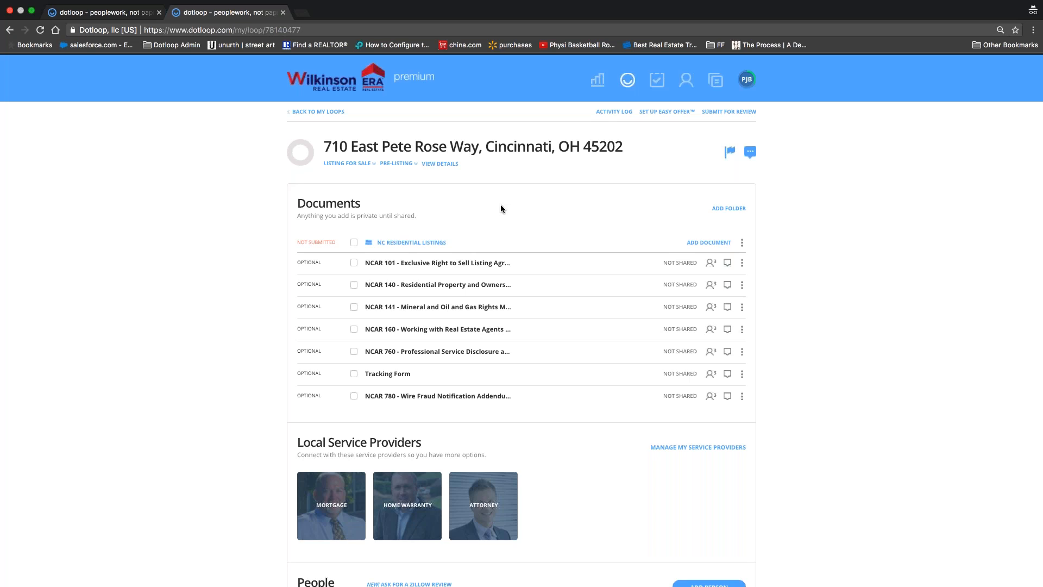
Step: Bring up the Choose documents to add template dialog, skipping the Browse file option
click(706, 246)
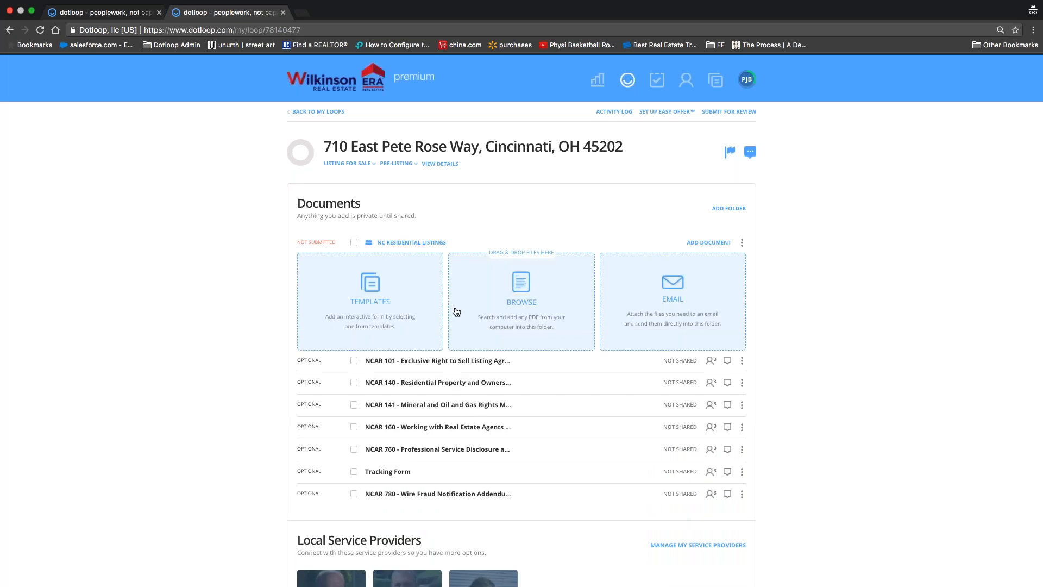
click(522, 303)
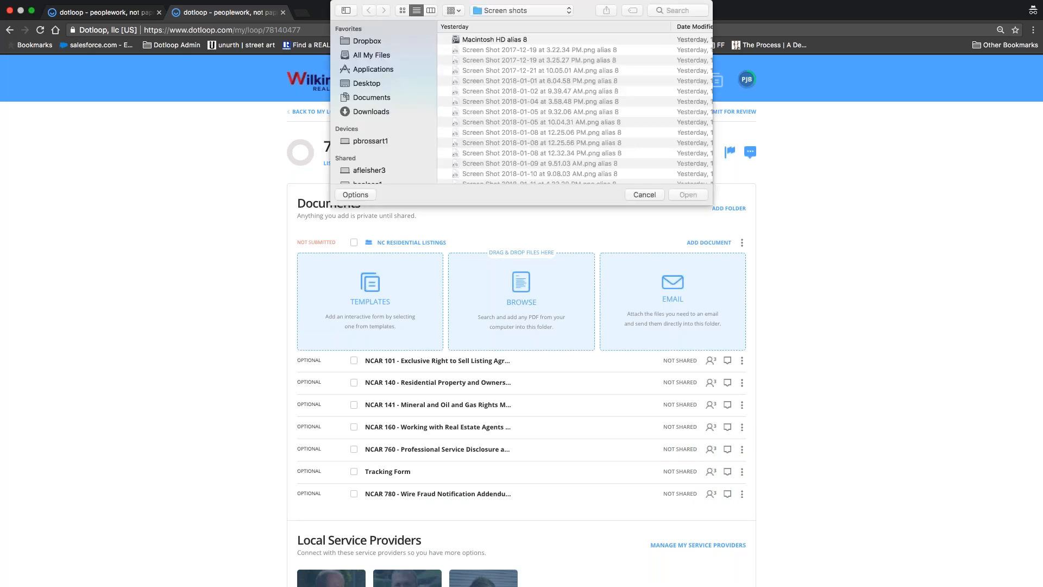
click(645, 195)
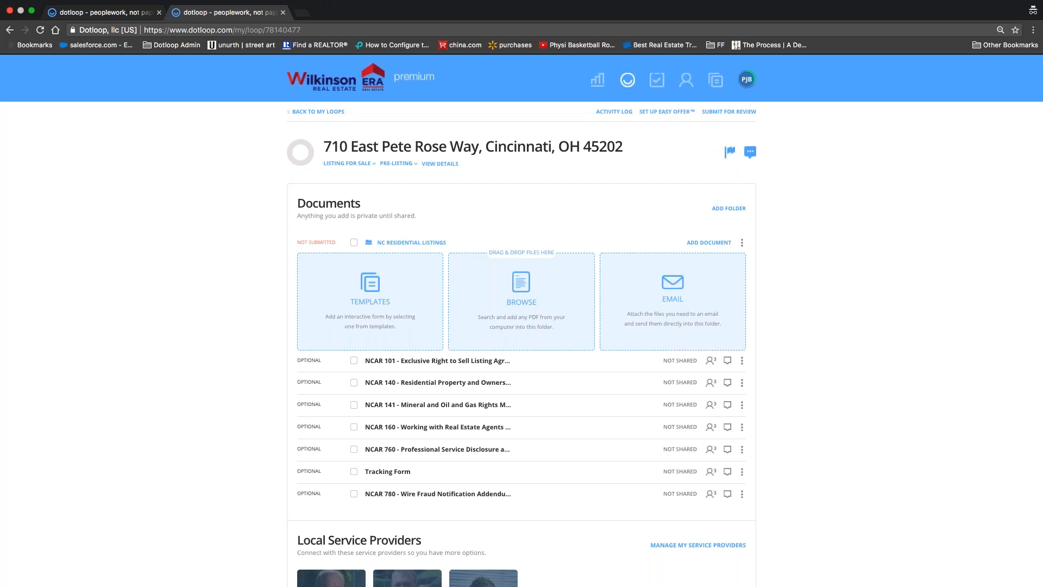
click(369, 295)
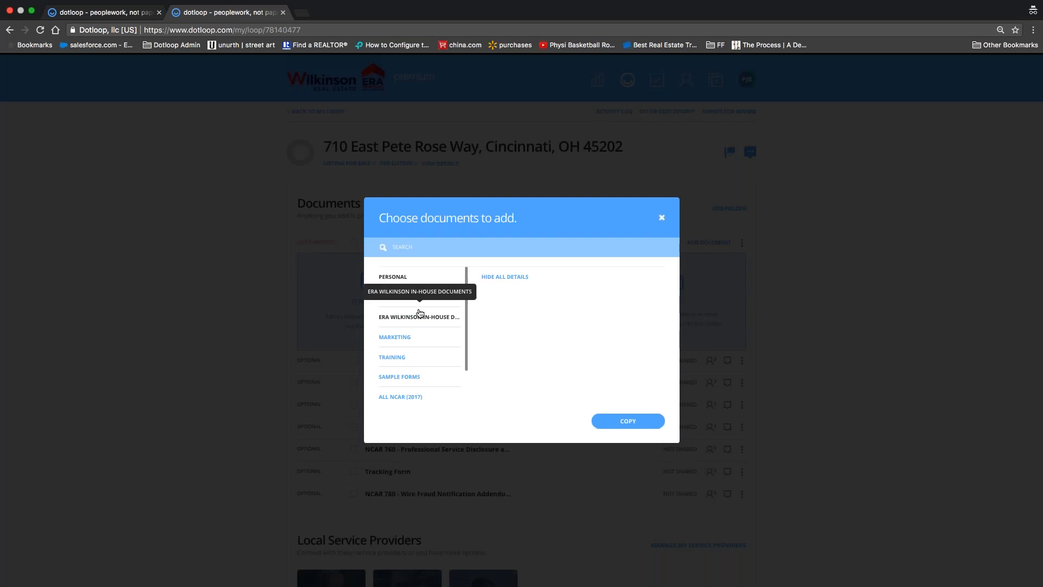
Step: Show the ERA WILKINSON IN-HOUSE DOCUMENTS template list
scroll(432, 316, down, 2)
scroll(420, 322, up, 2)
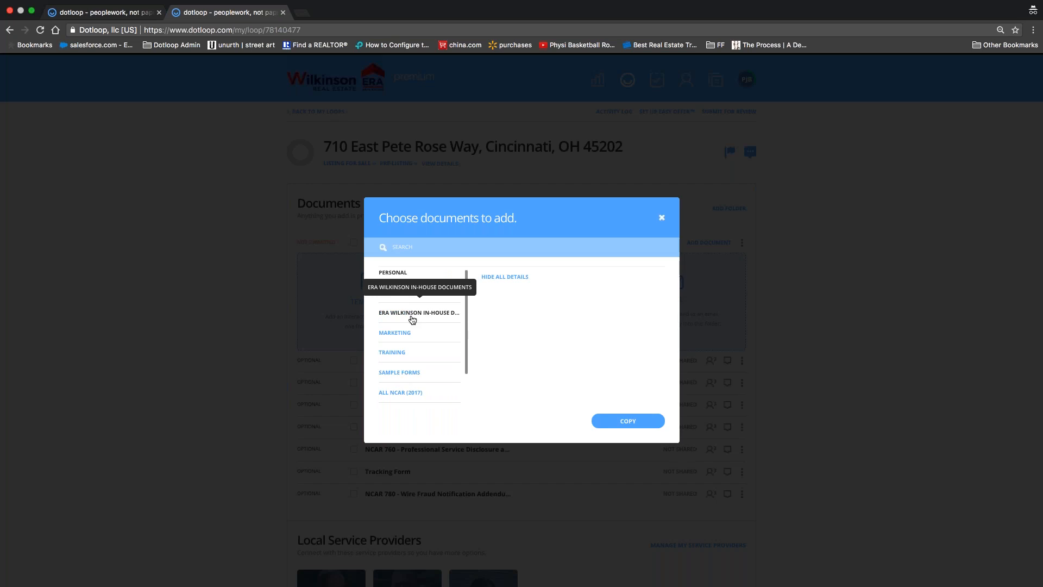
click(413, 320)
scroll(513, 300, down, 10)
scroll(515, 304, up, 10)
scroll(565, 337, up, 3)
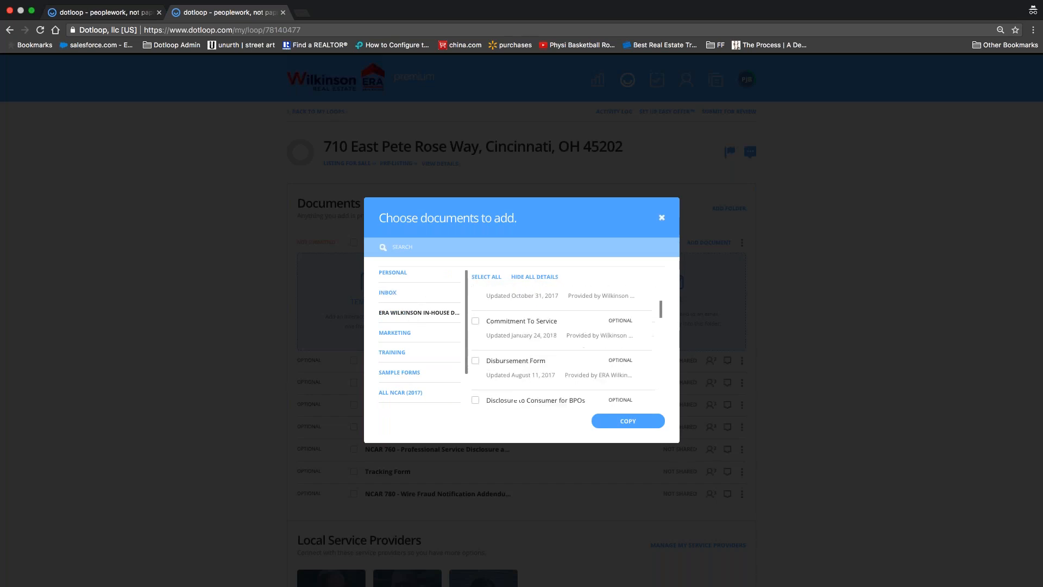
Step: Search '50', tick then untick Forever $50 Information, and clear the search
click(404, 248)
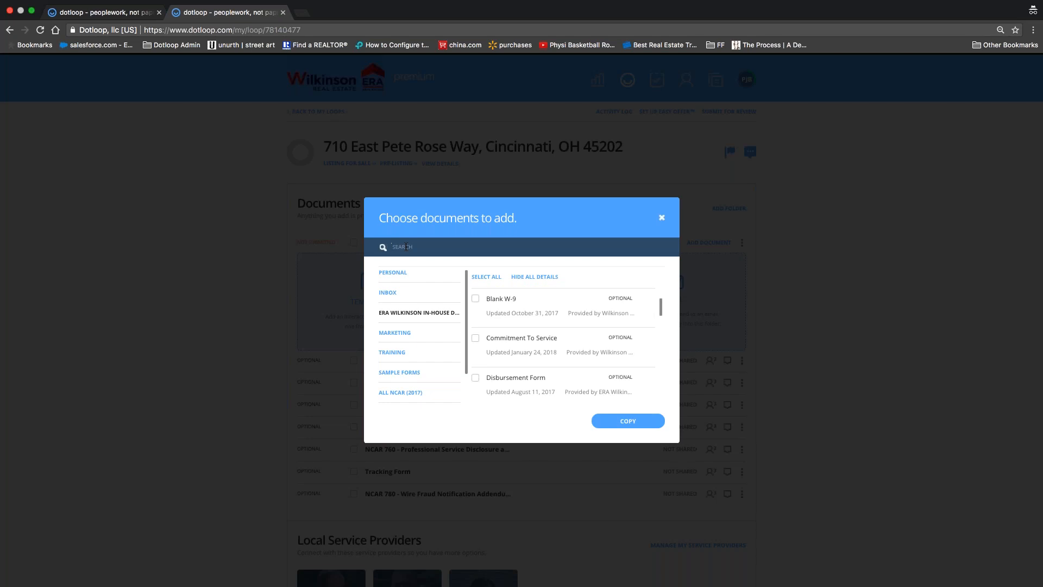
scroll(562, 337, down, 3)
scroll(563, 337, up, 5)
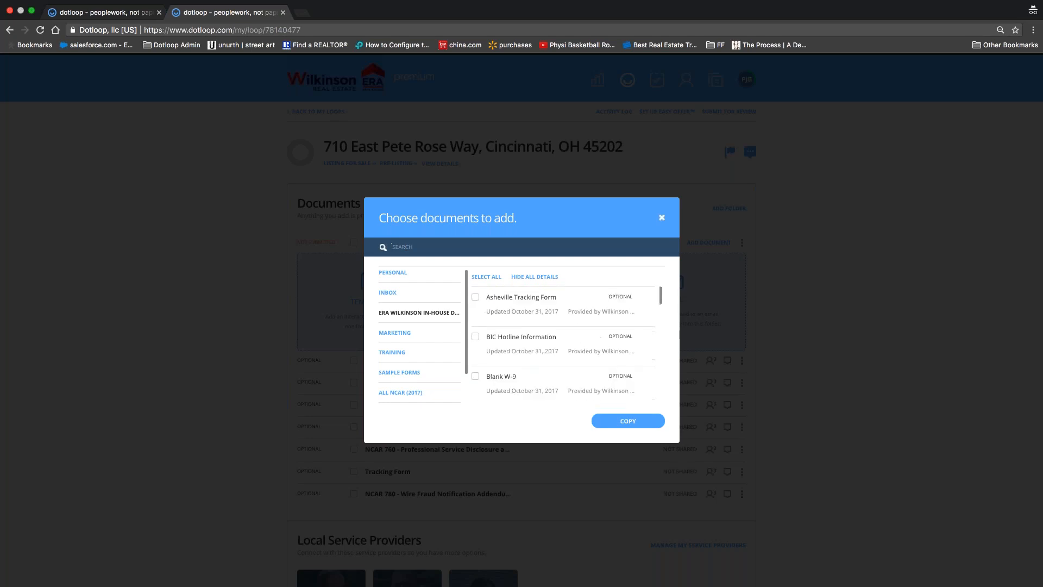
text(50)
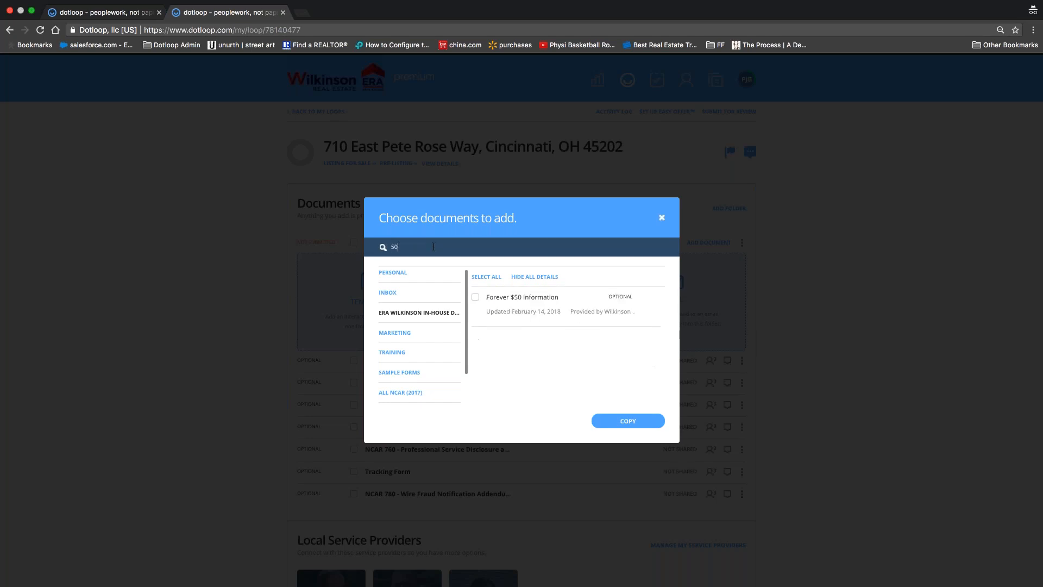
click(476, 298)
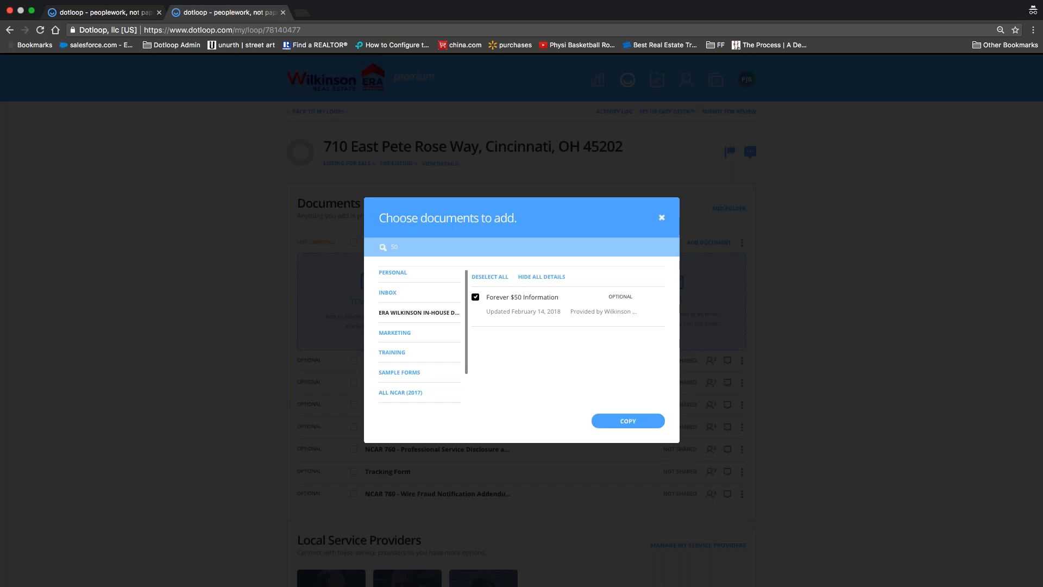
click(475, 297)
click(402, 245)
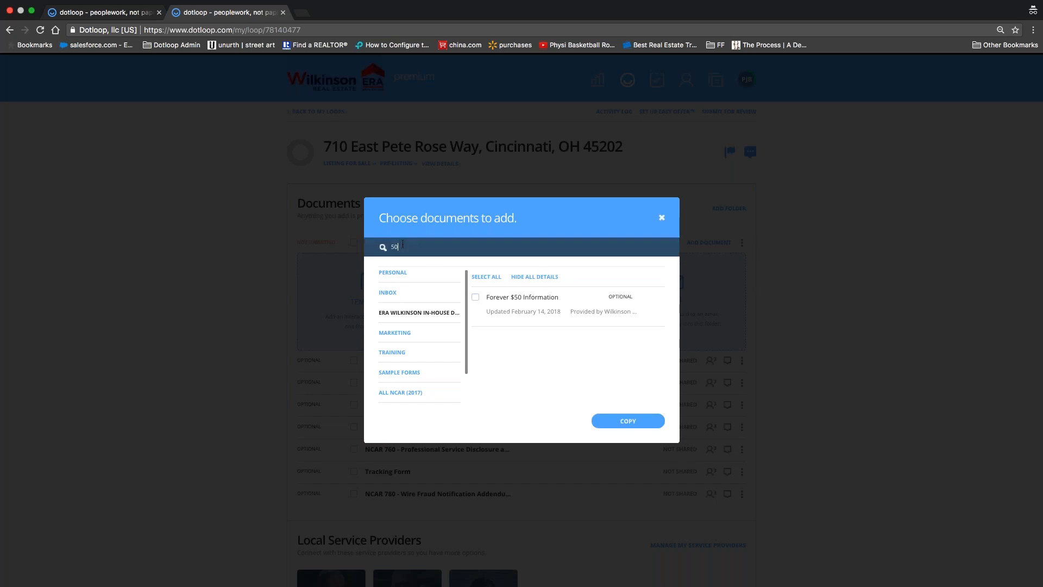
key(BackSpace)
key(BackSpace)
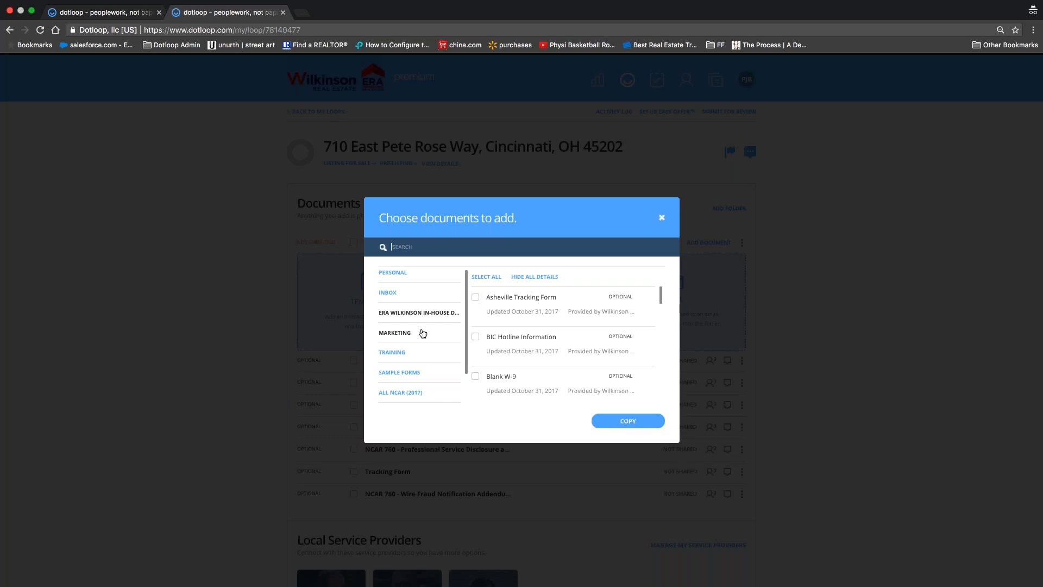
scroll(423, 333, down, 1)
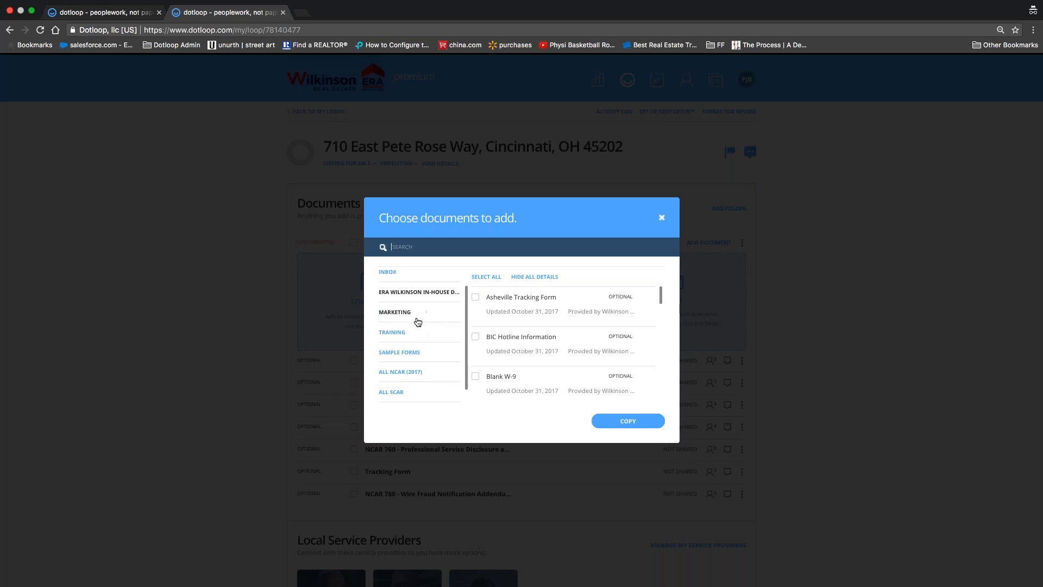
scroll(418, 322, down, 1)
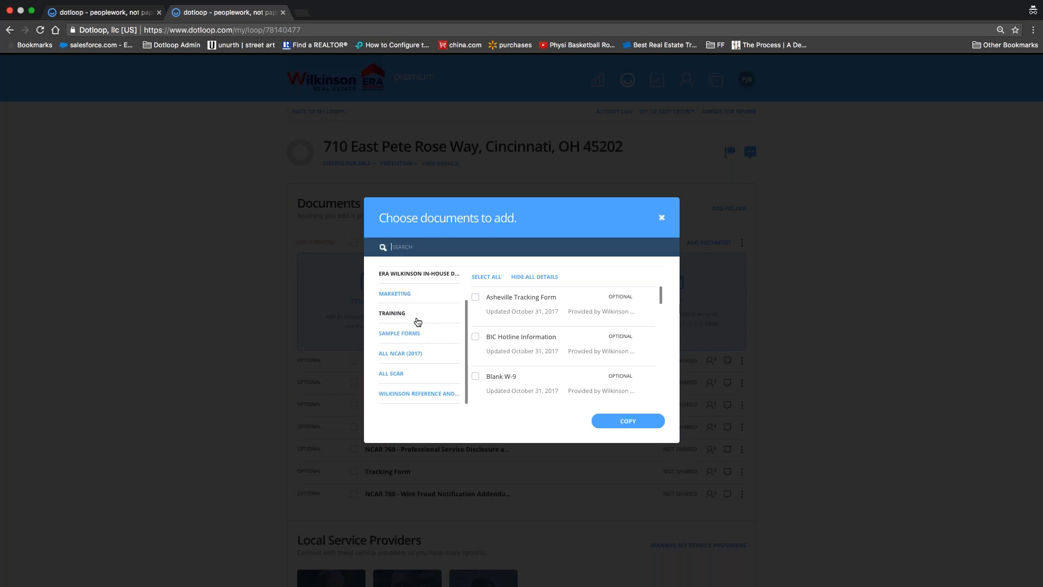
Step: In ALL NCAR (2017), search 'lead', tick then untick the 2A9-T addendum, and clear the search
click(397, 358)
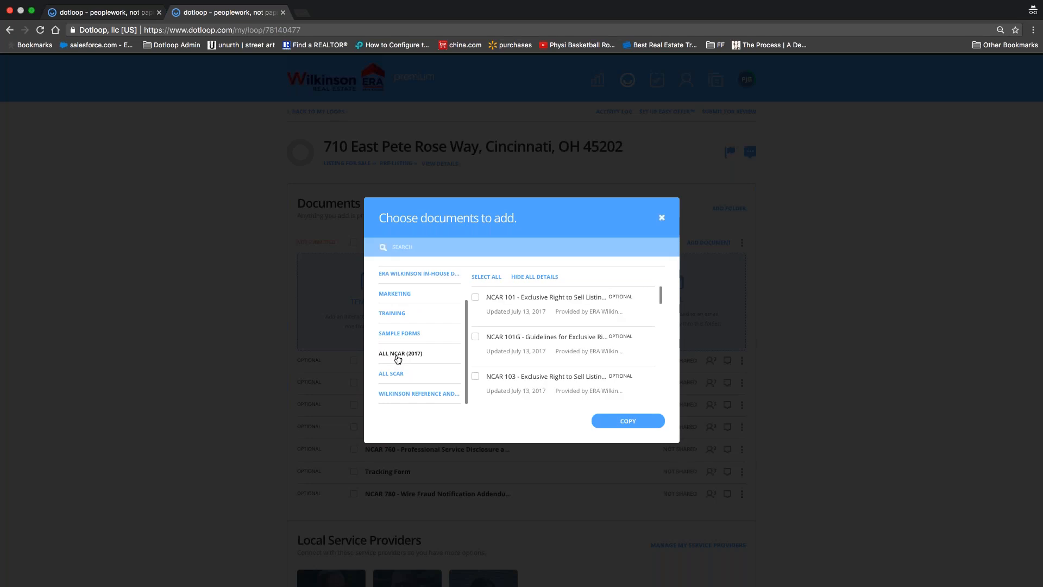
click(474, 247)
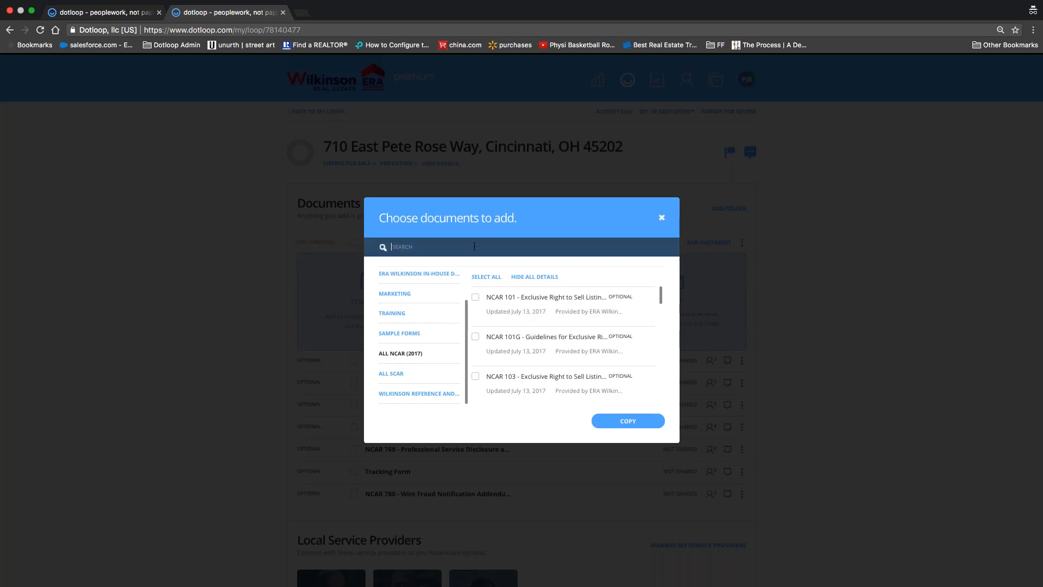
text(lea)
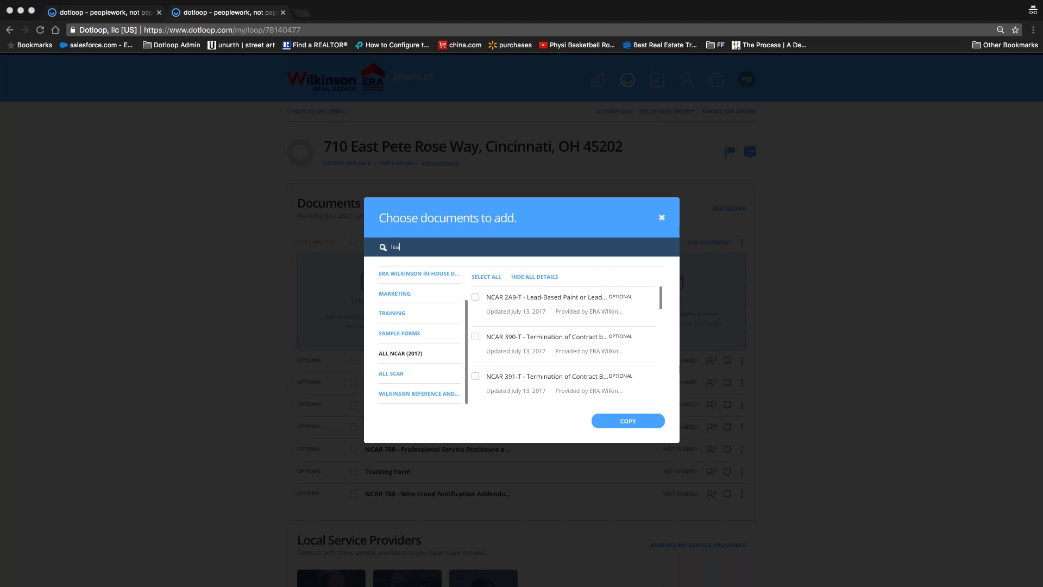
text(d)
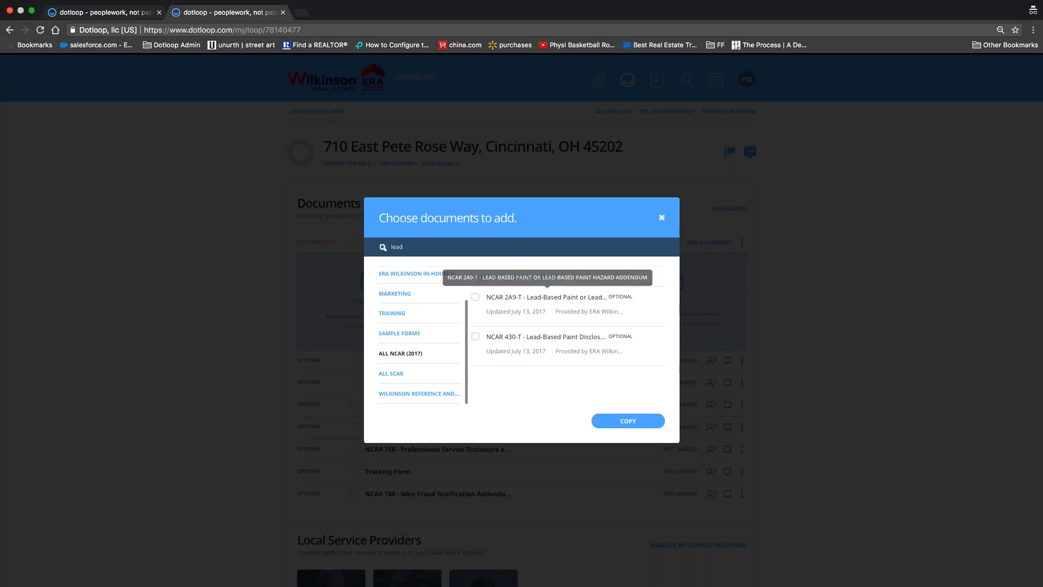
click(476, 297)
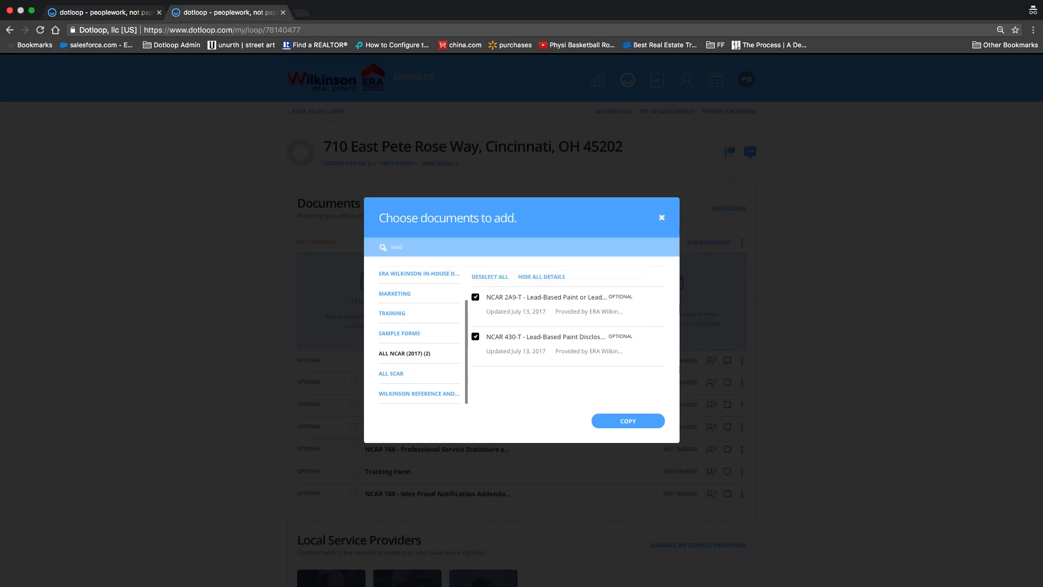
click(475, 297)
click(412, 249)
key(BackSpace)
key(BackSpace)
key(BackSpace)
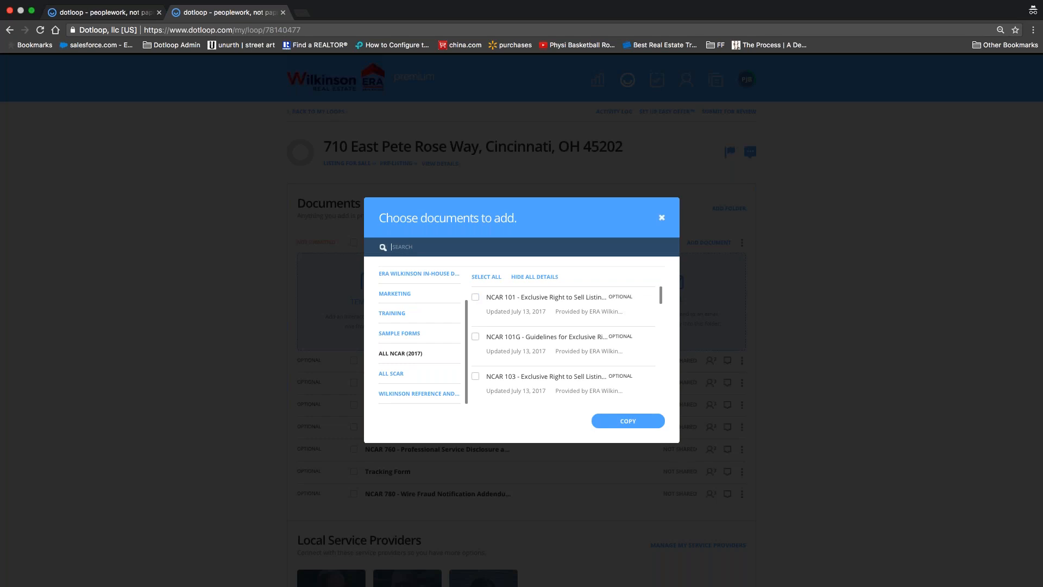
Step: Search '141', tick then untick NCAR 101, and close the chooser without adding anything
text(141)
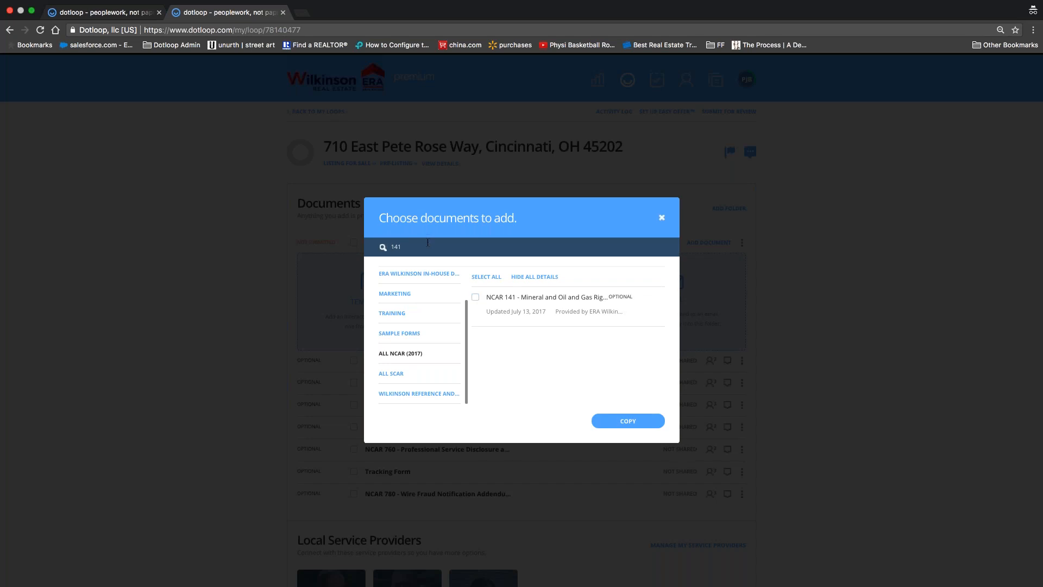
key(BackSpace)
key(BackSpace)
key(BackSpace)
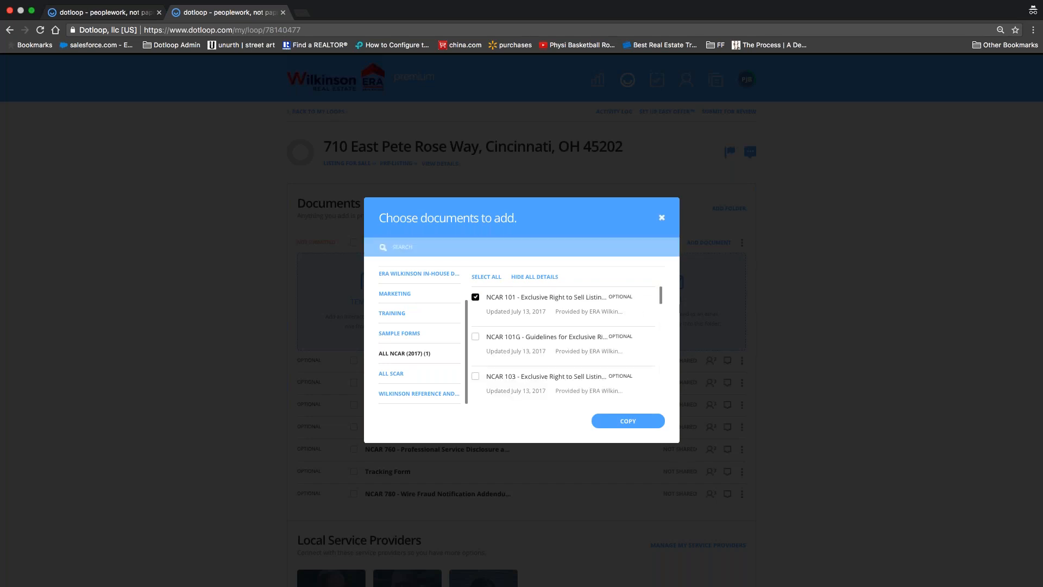
click(476, 337)
click(475, 337)
scroll(421, 334, up, 2)
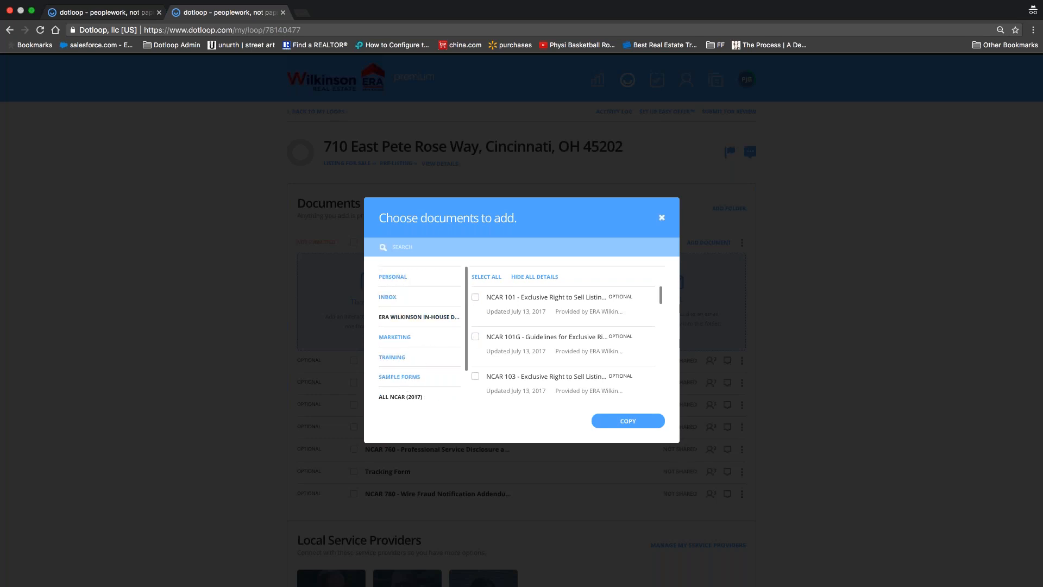
click(405, 247)
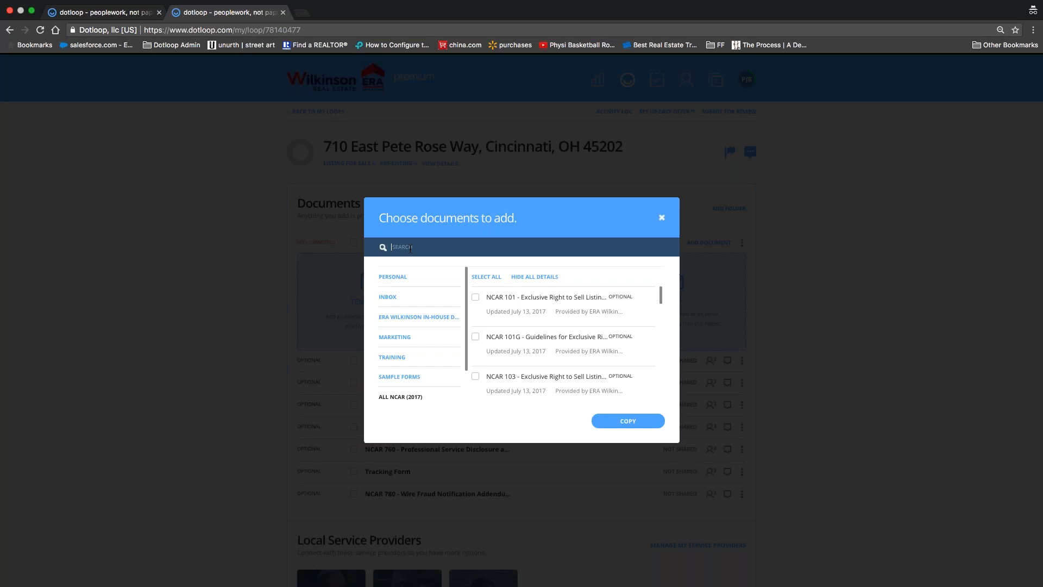
scroll(429, 308, down, 2)
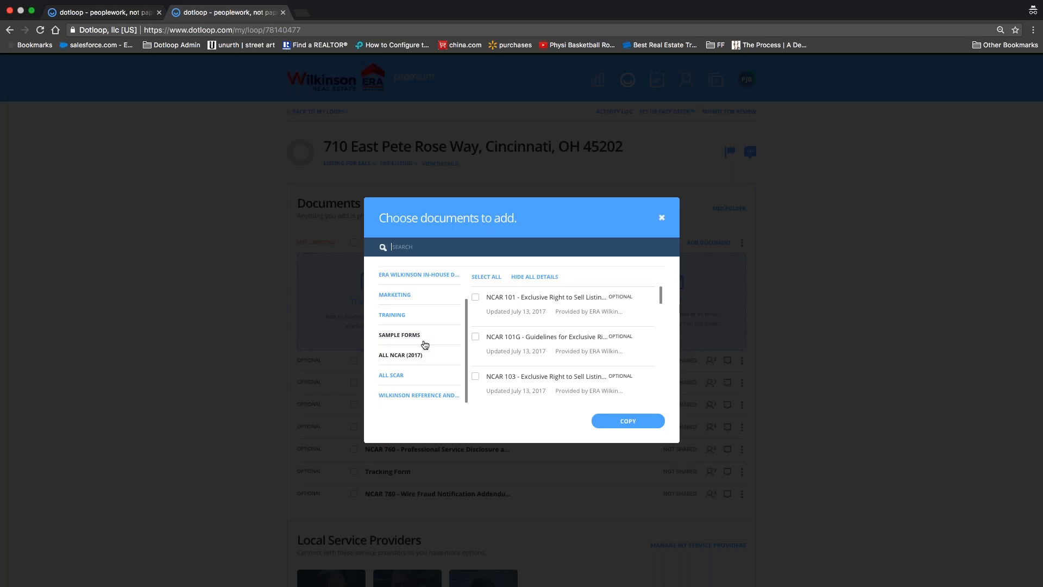
click(661, 218)
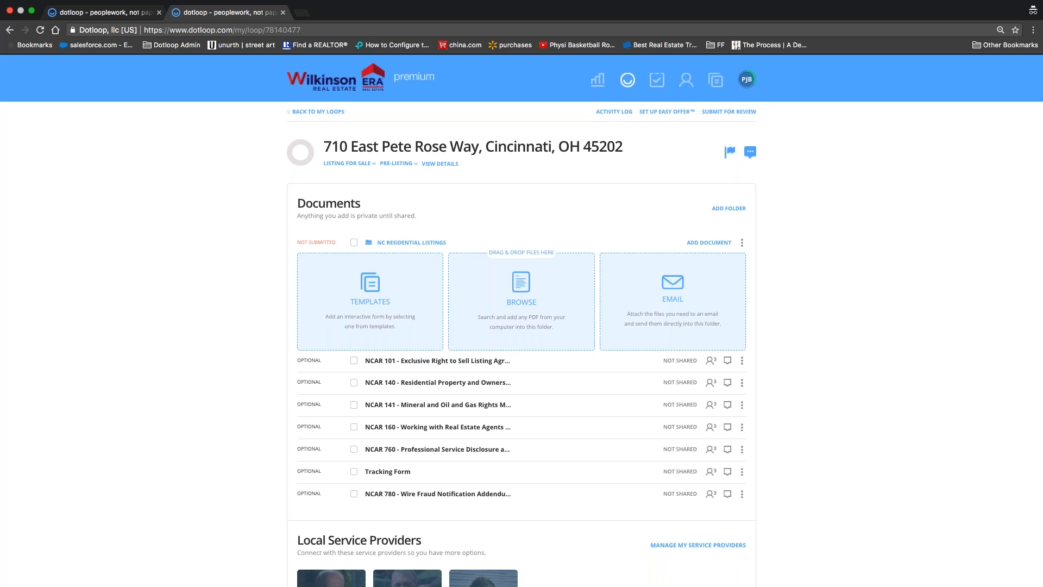
Step: Download NCAR 101 as a PDF, upload it to the folder, and drop it onto the NCAR 101 row
click(741, 360)
click(726, 430)
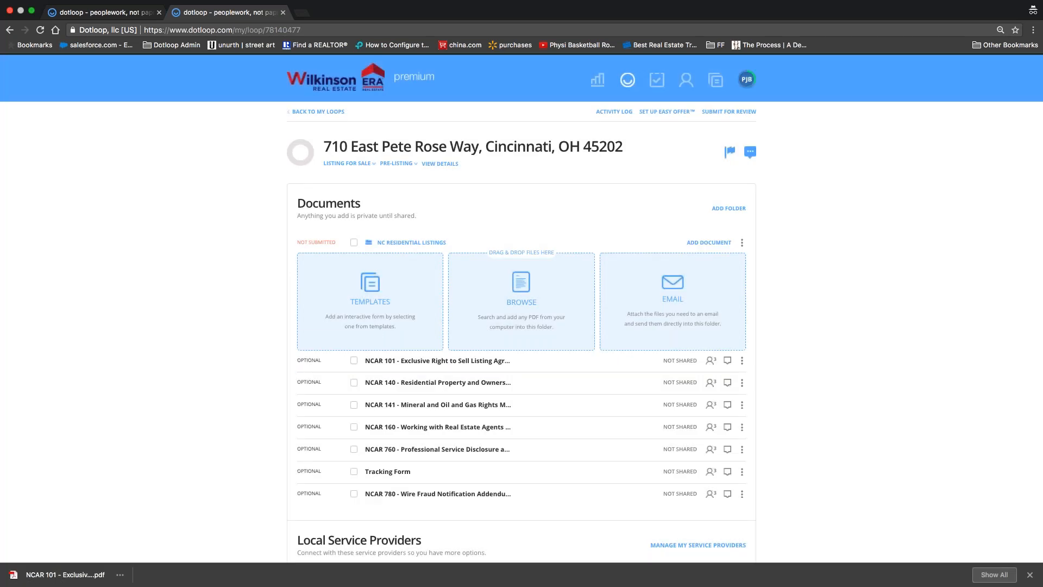
drag(64, 576, 359, 323)
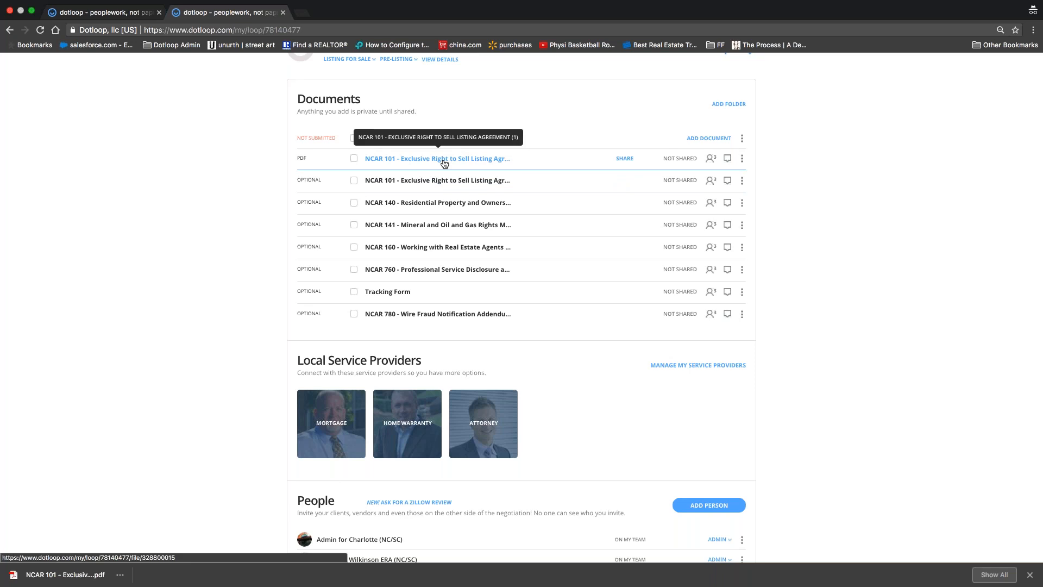
drag(445, 163, 444, 185)
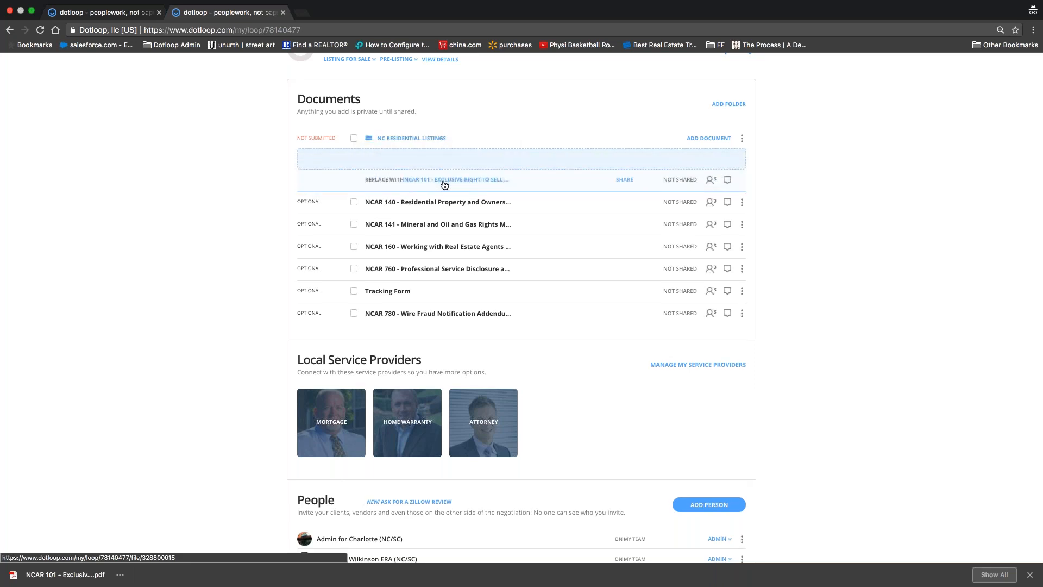
drag(445, 185, 445, 185)
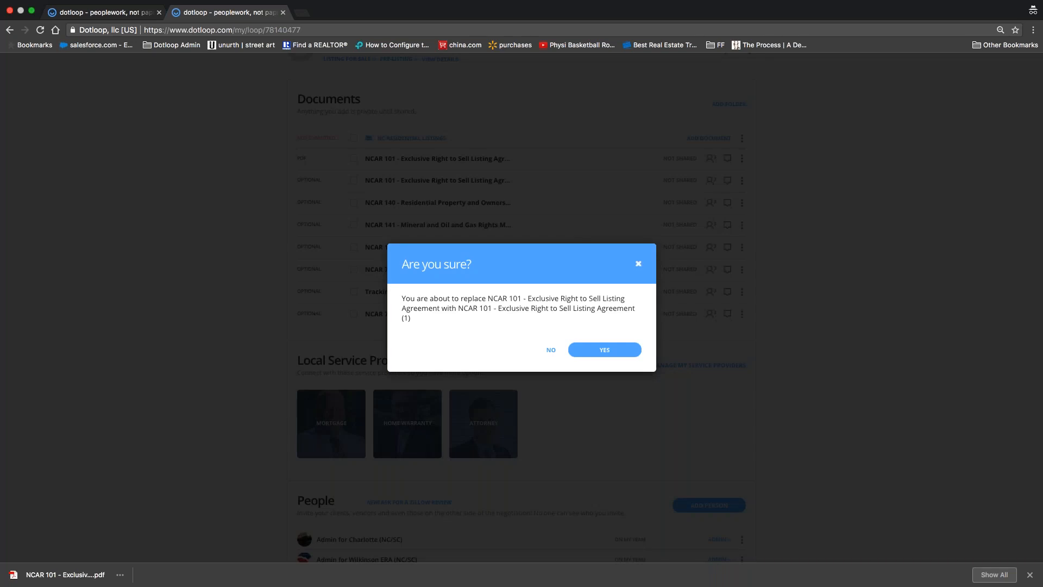
Step: Confirm replacing NCAR 101 with the PDF and show the archived original
click(591, 350)
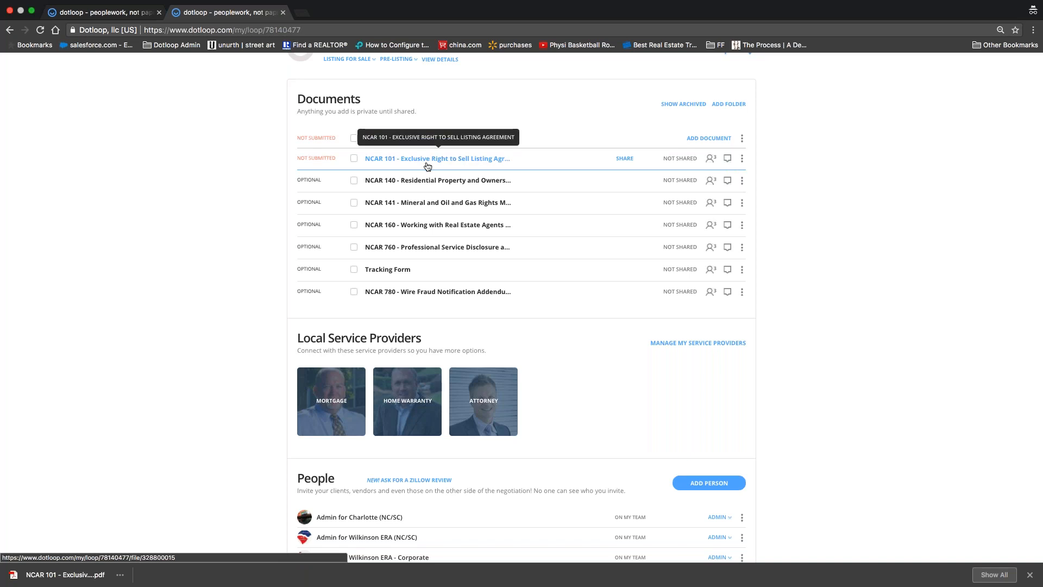
click(683, 107)
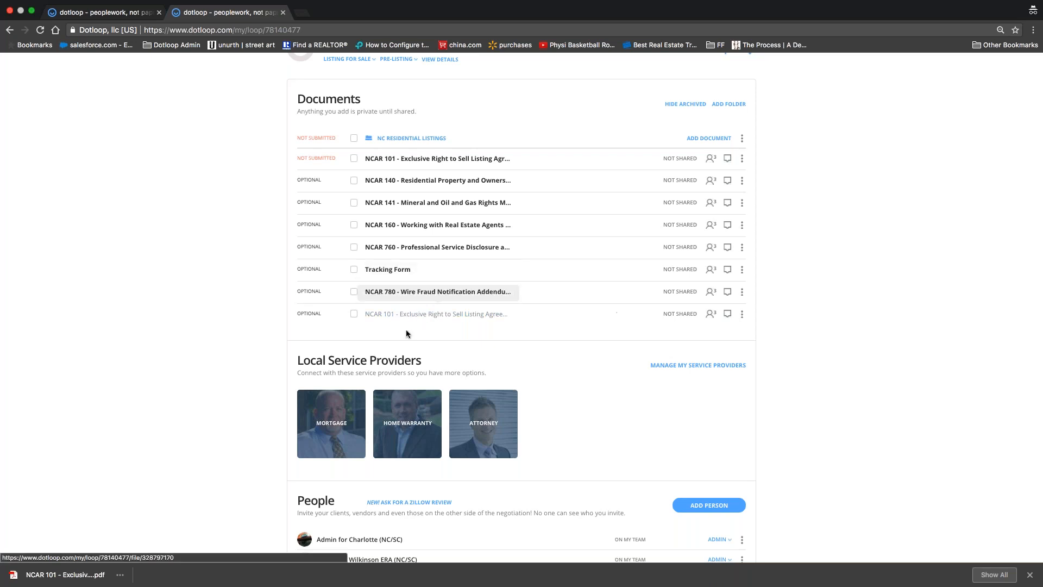
Step: Hide archived documents and open the action menu of the new NCAR 101
click(685, 104)
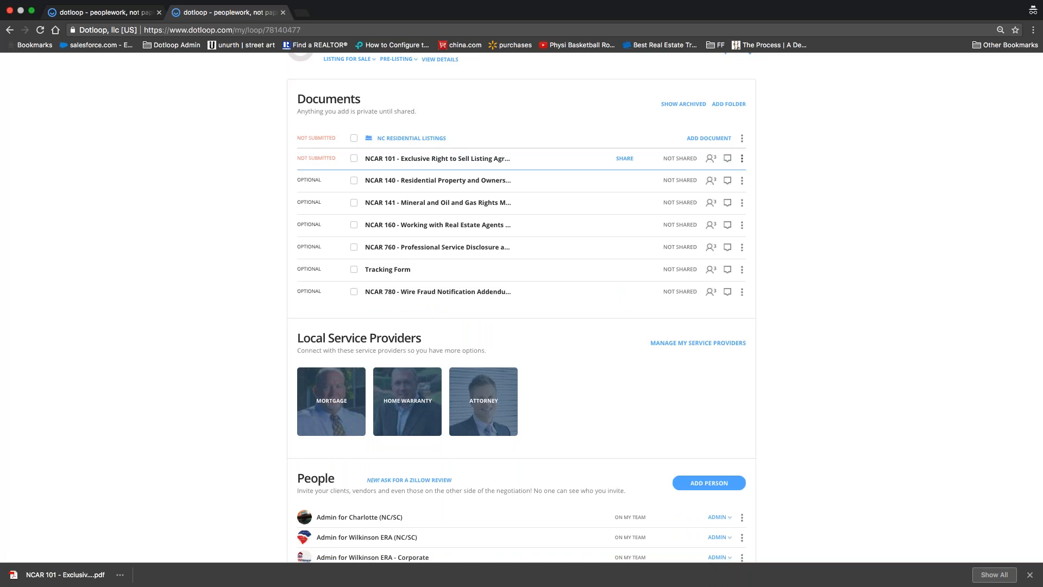
click(742, 159)
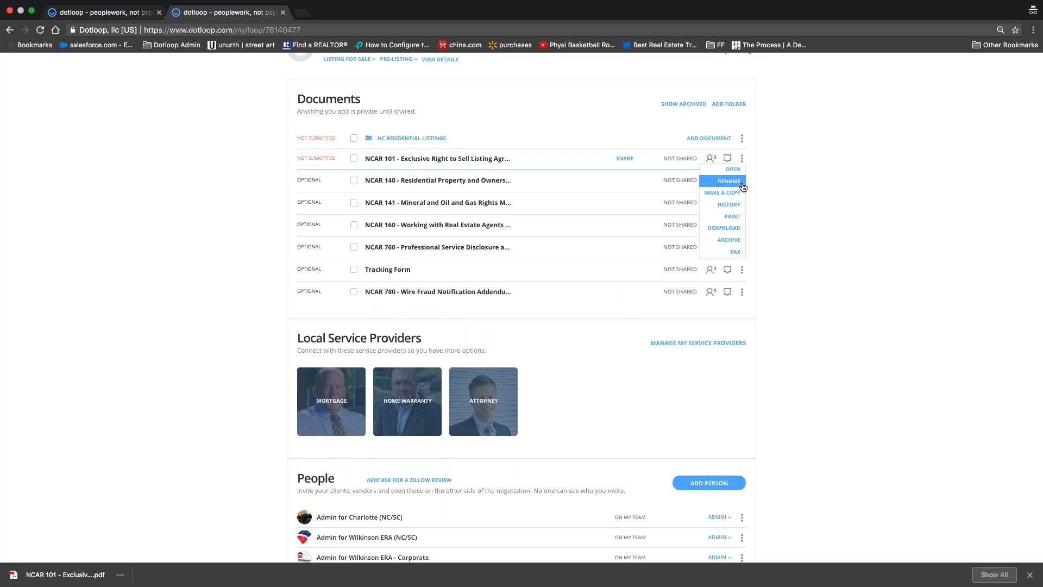